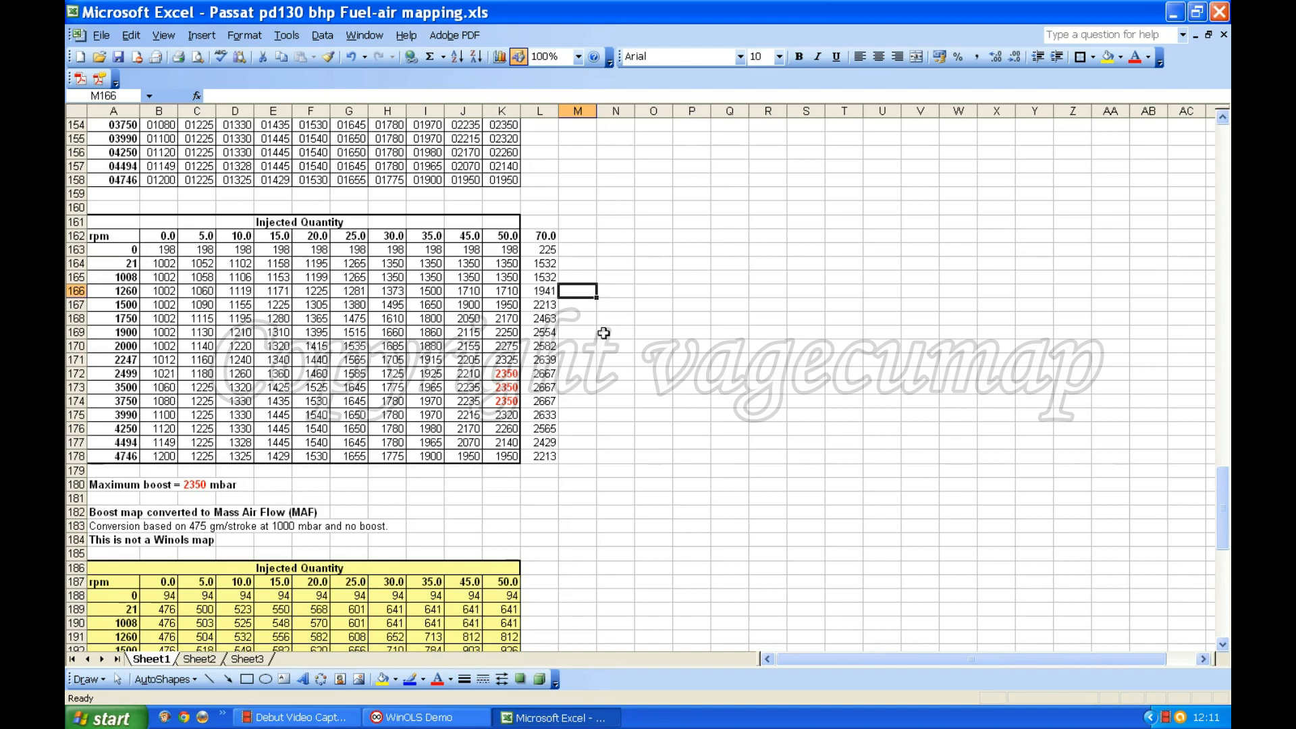
Step: Examine the injected-quantity boost map, its mass air flow conversion, the single value boost limit and the PD130 boost limiting map
scroll(603, 333, "down", 1)
scroll(603, 333, "down", 1)
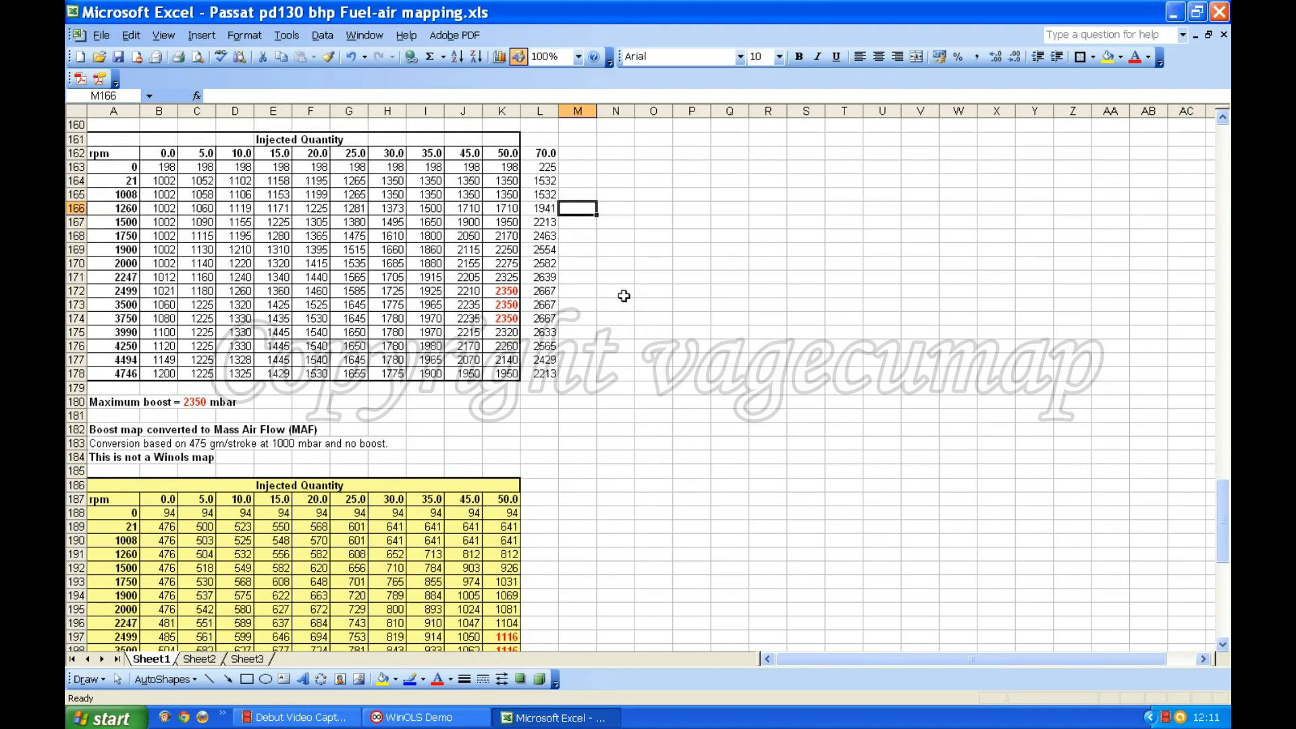
scroll(623, 296, "down", 9)
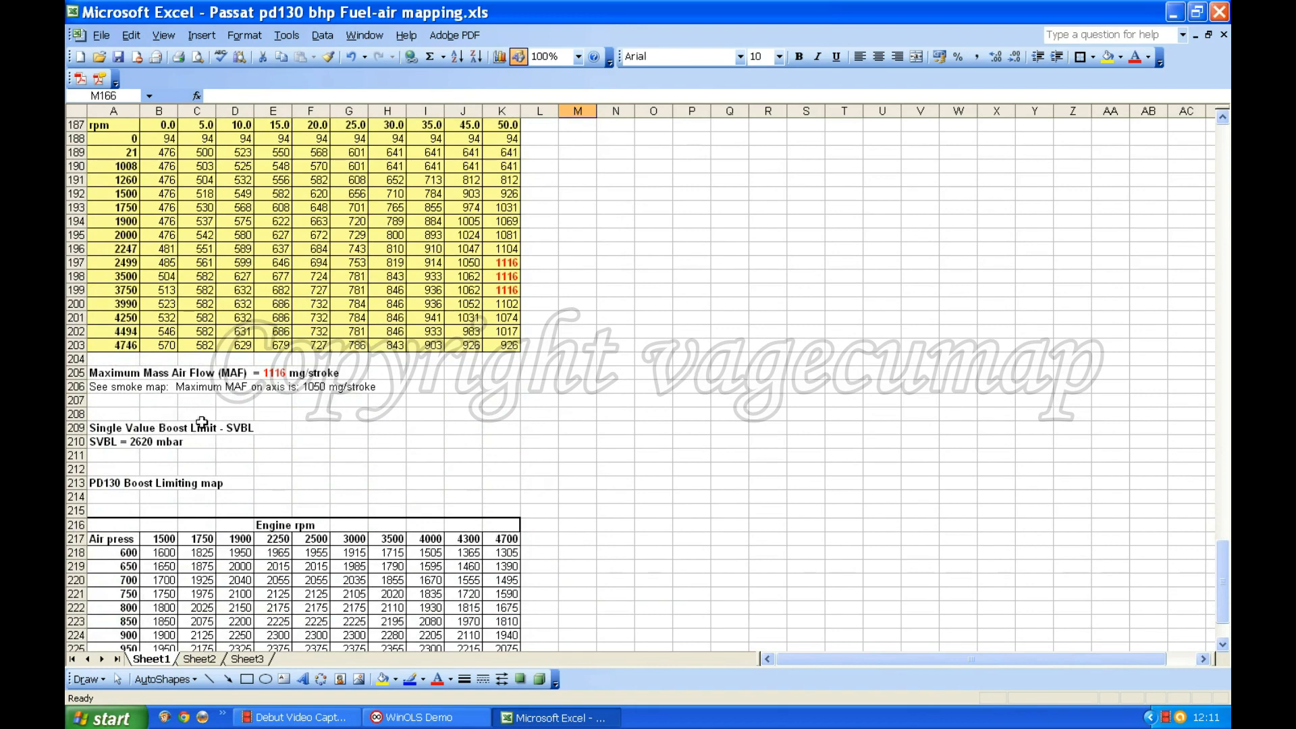
scroll(162, 422, "down", 1)
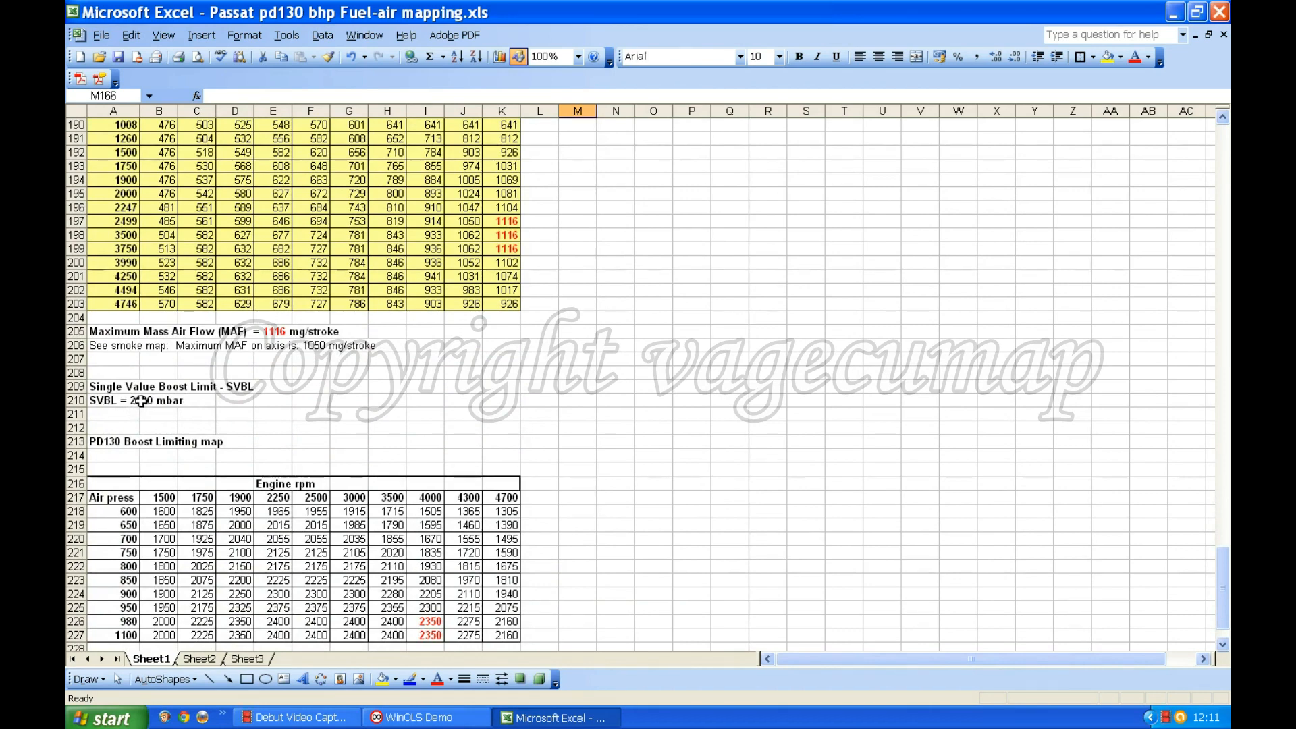
scroll(588, 395, "up", 5)
scroll(591, 379, "up", 3)
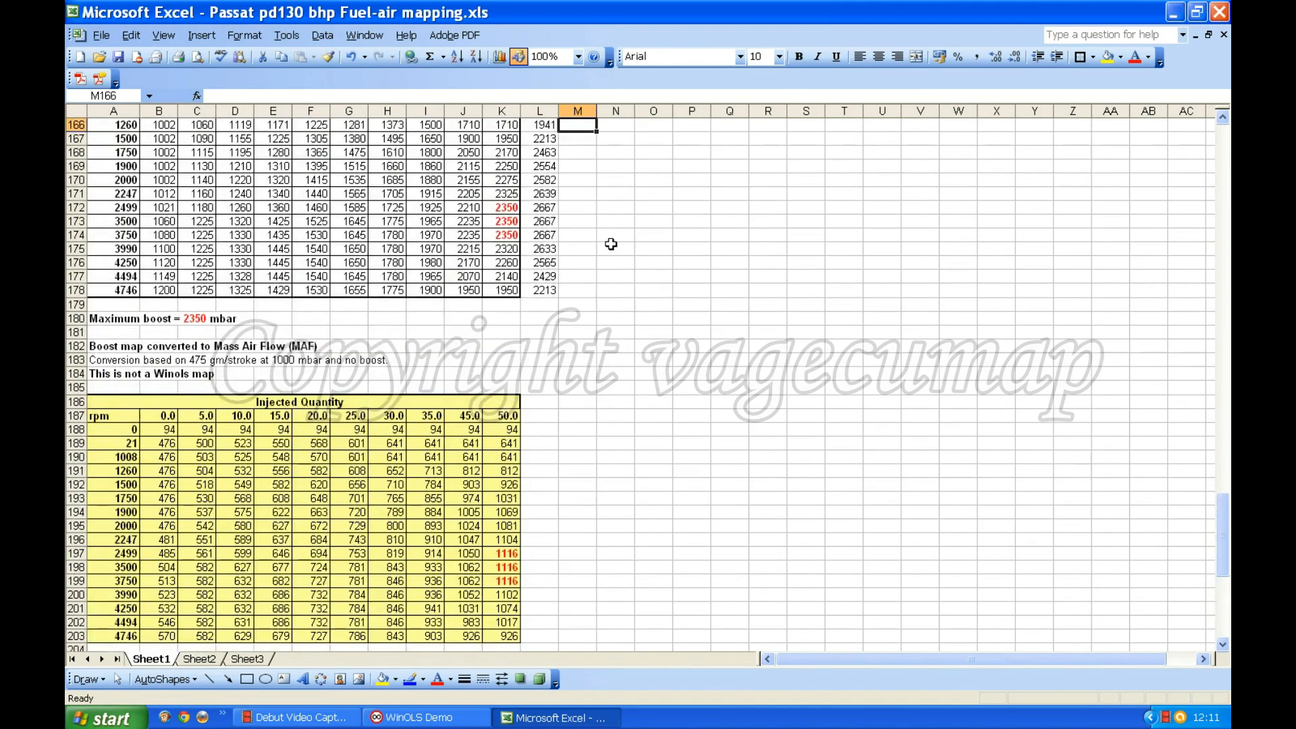
scroll(582, 234, "down", 9)
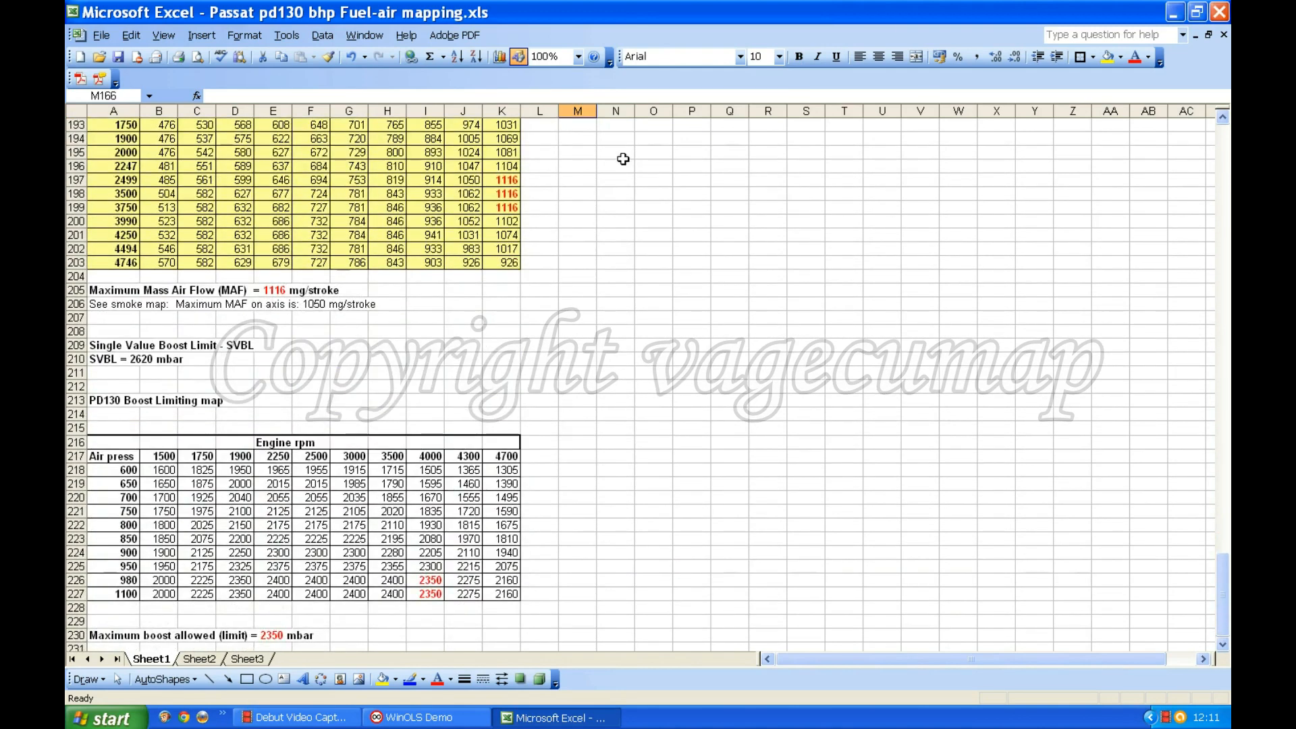
scroll(634, 233, "up", 9)
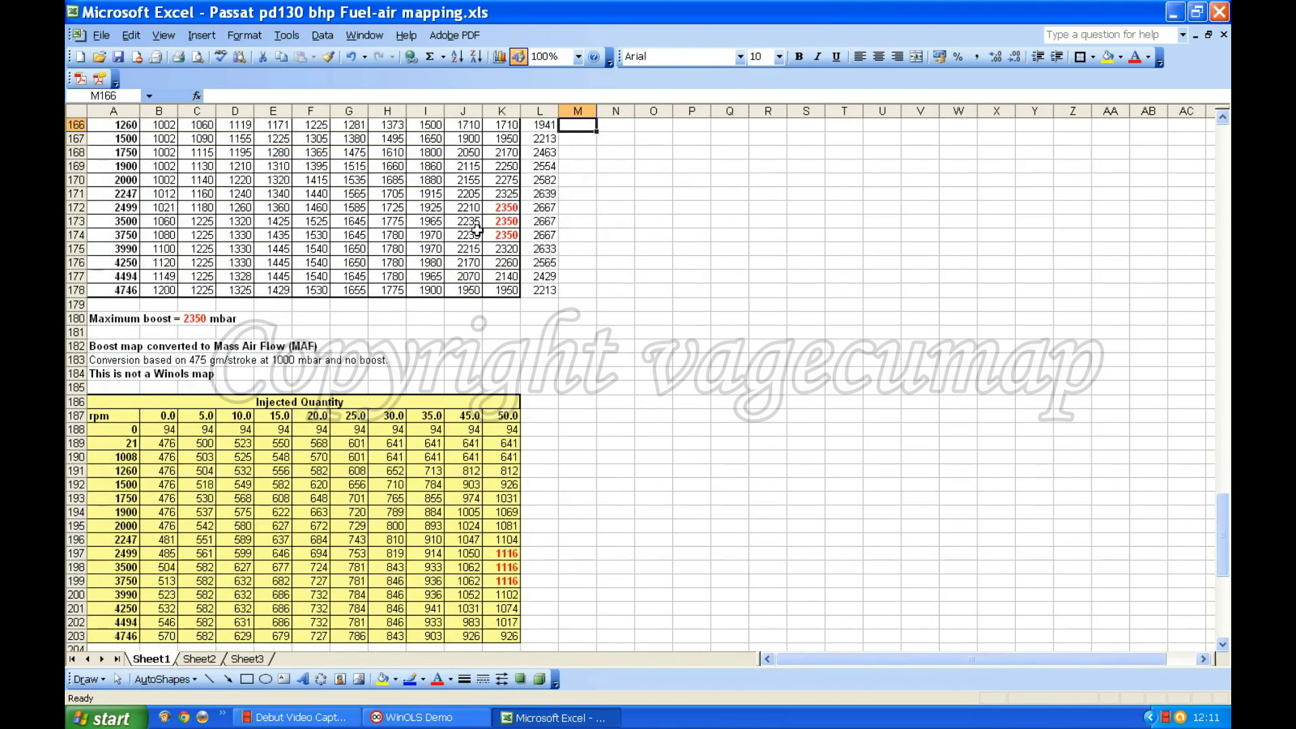
scroll(675, 253, "down", 9)
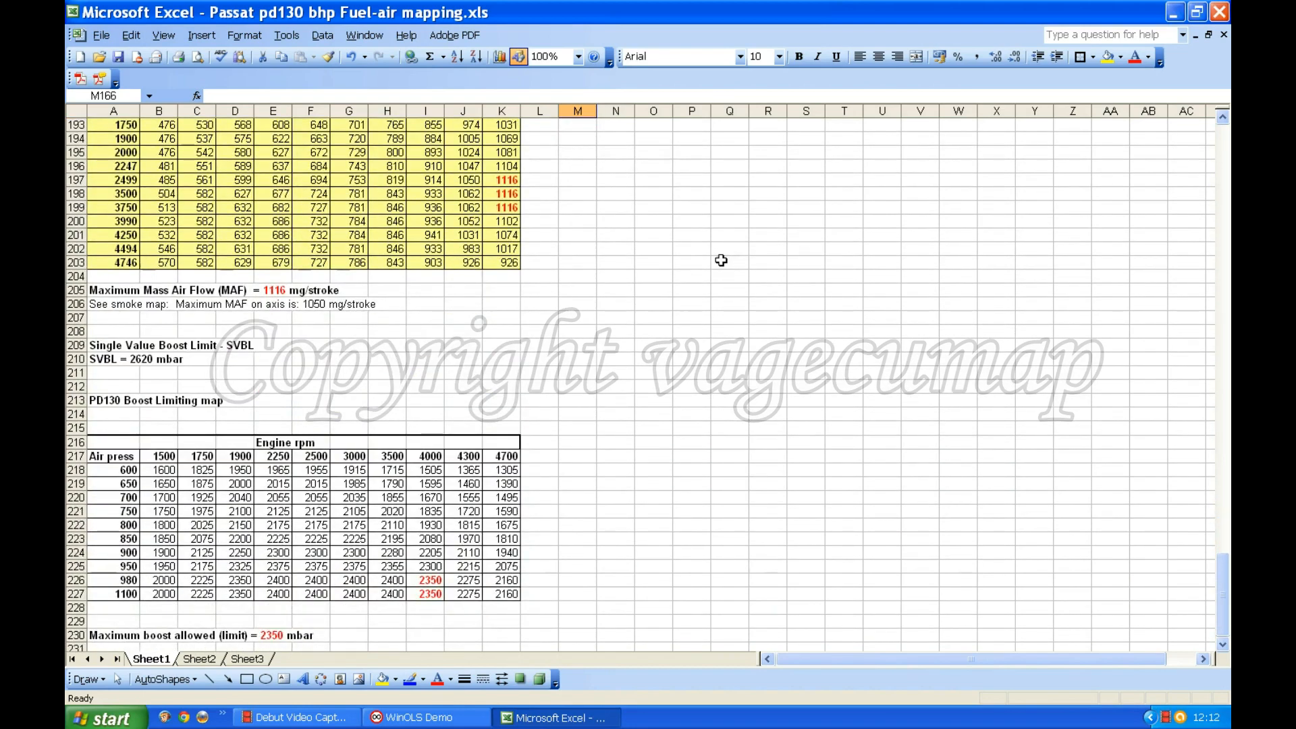
Step: Add the note "new", 2670, "mbar" in cells F210 to H210 beside the single value boost limit
left_click(314, 360)
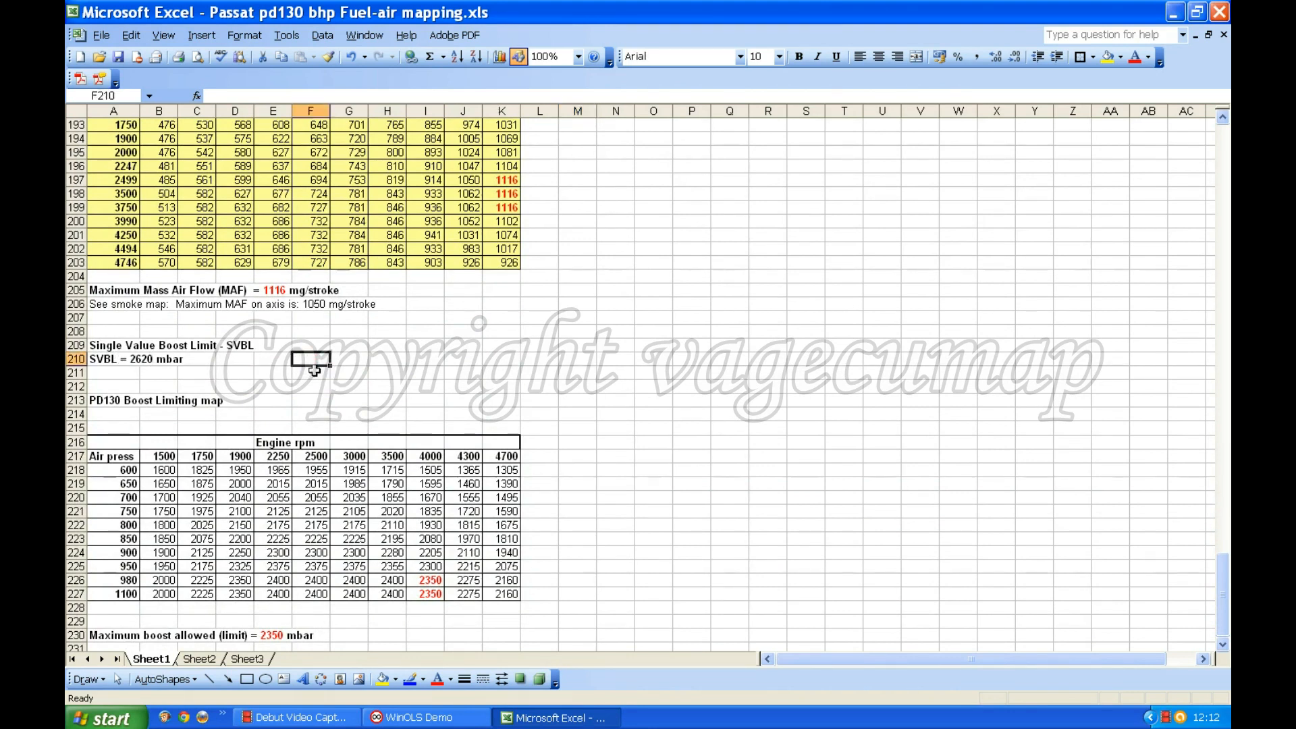
type("new")
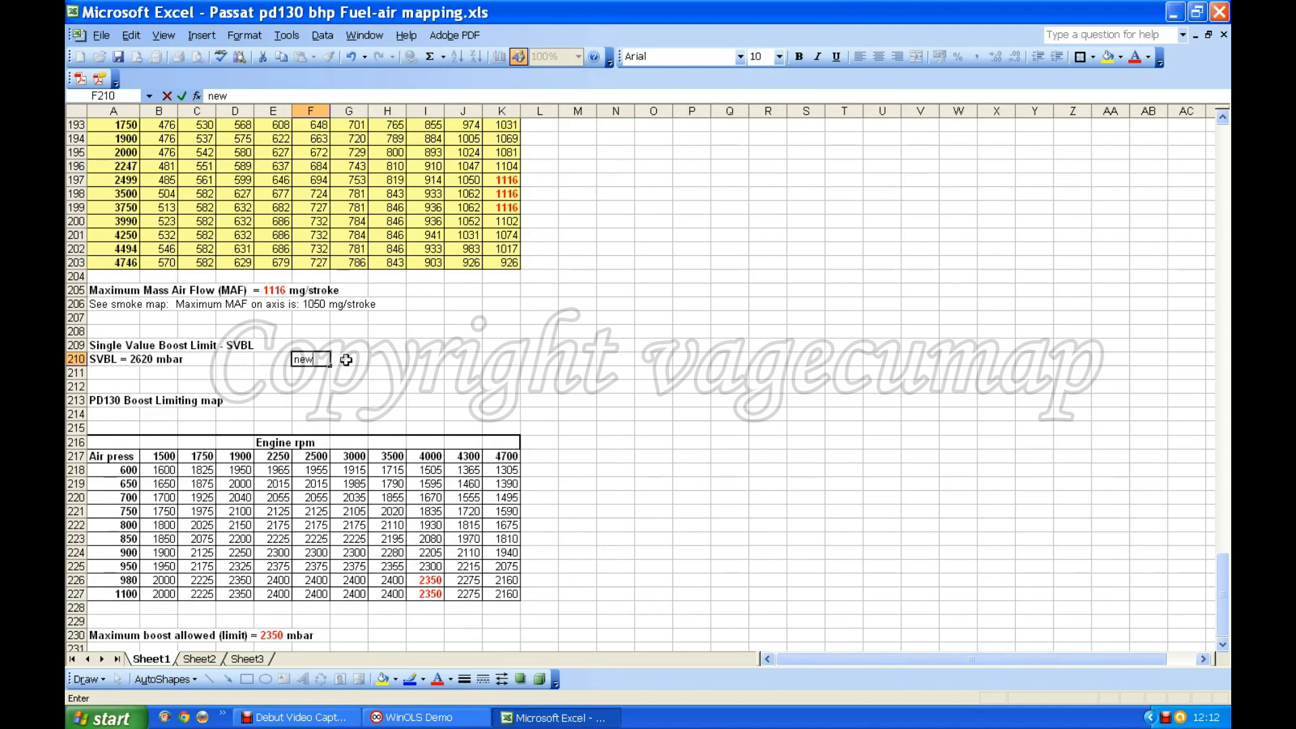
left_click(345, 360)
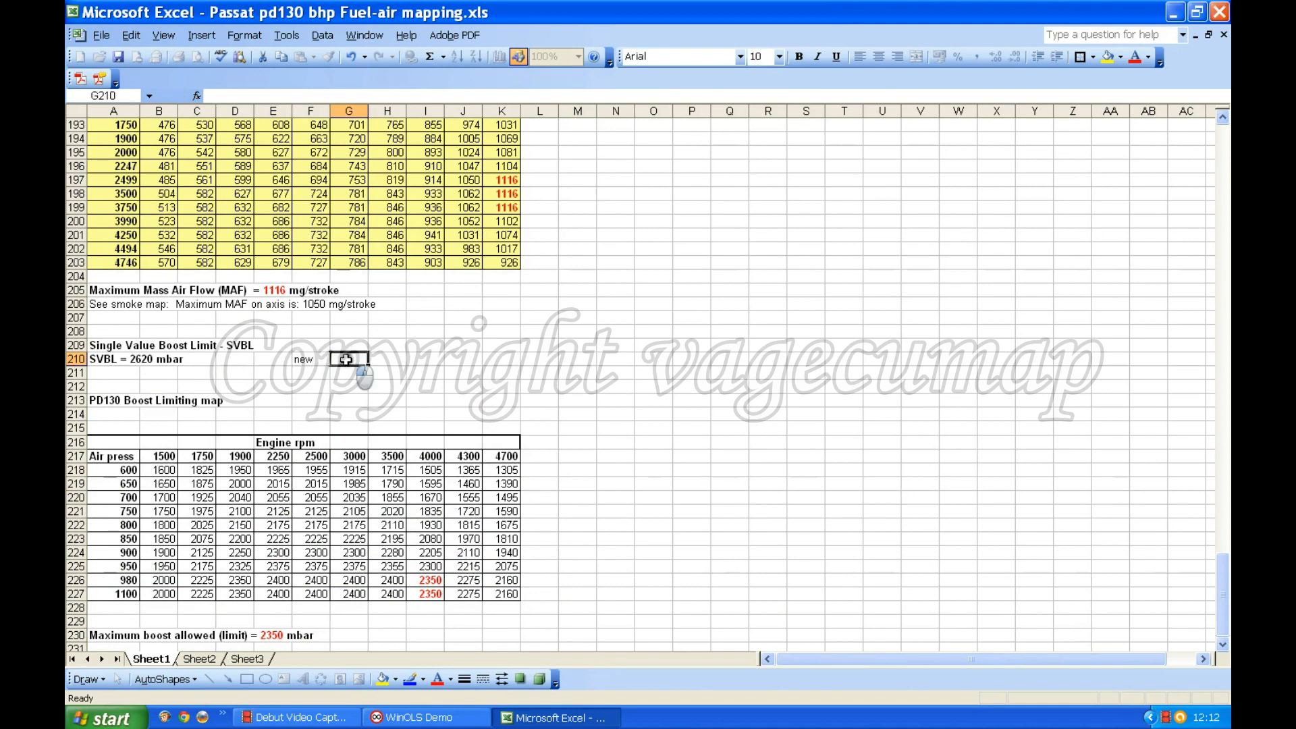
type("2670")
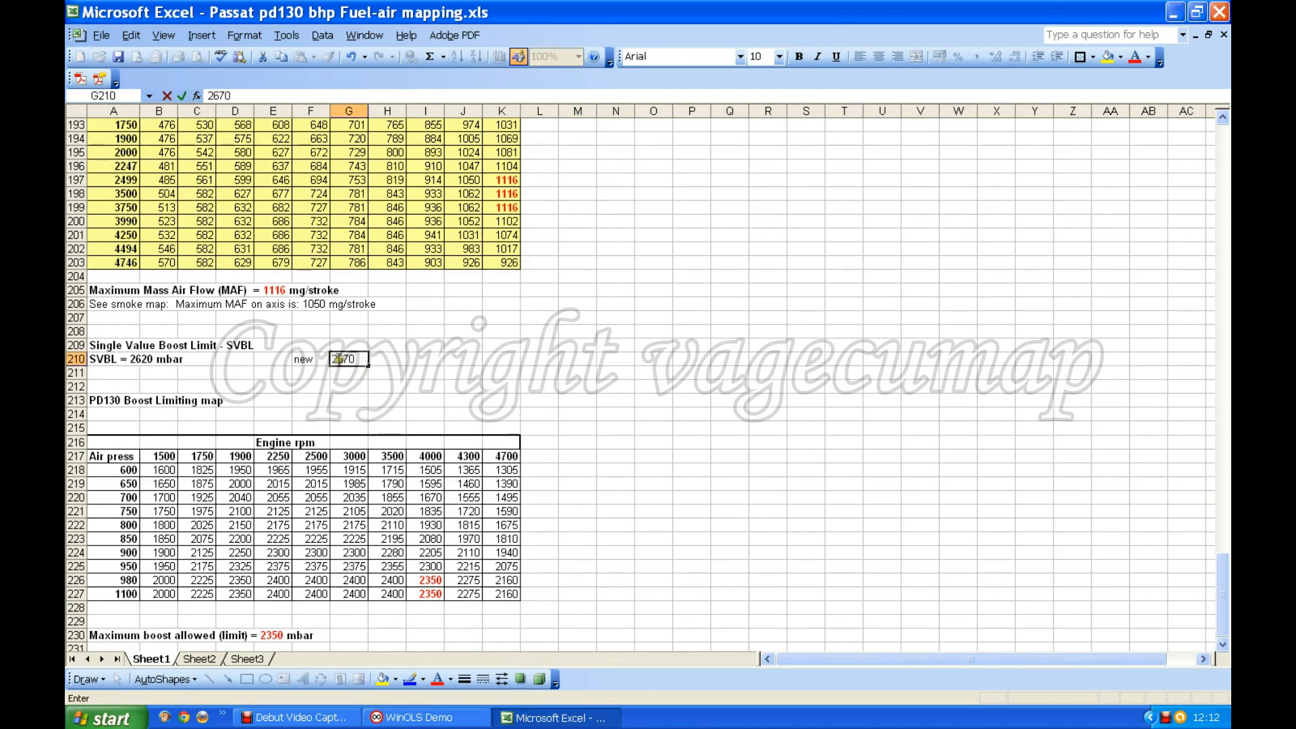
left_click(384, 386)
left_click(358, 358)
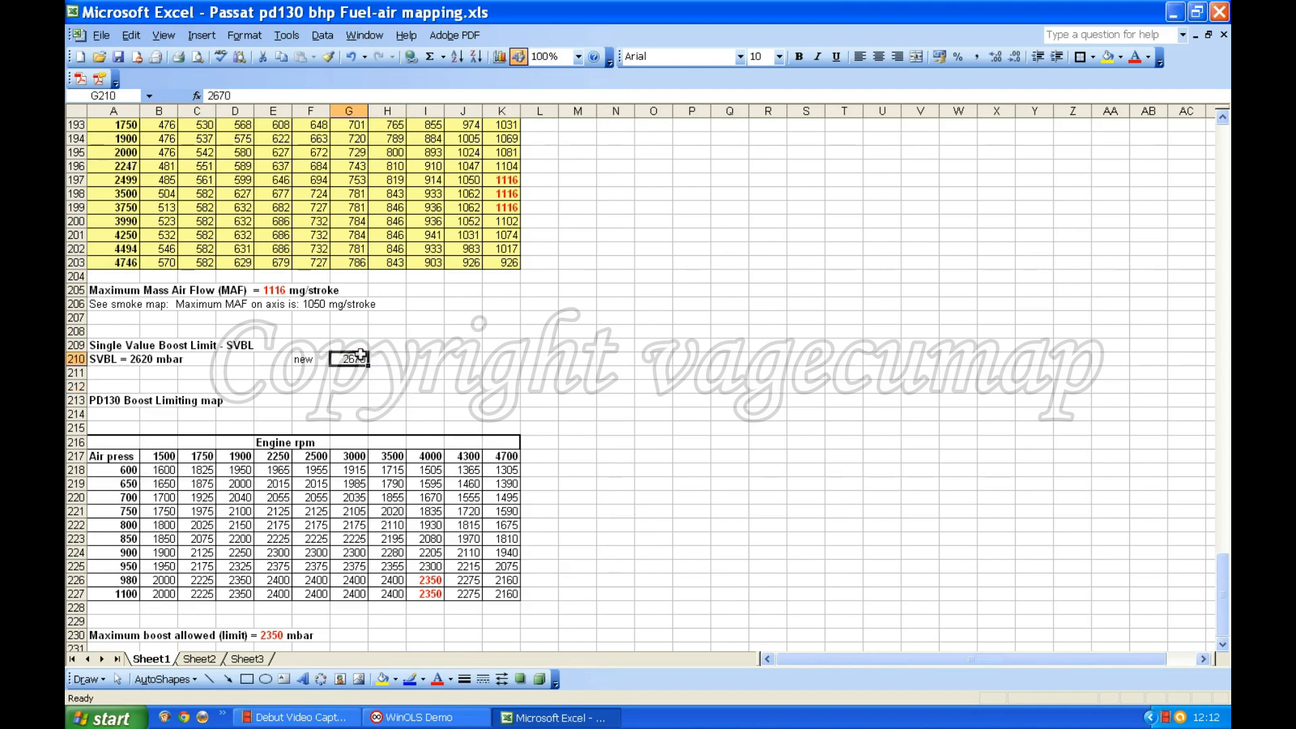
left_click(390, 358)
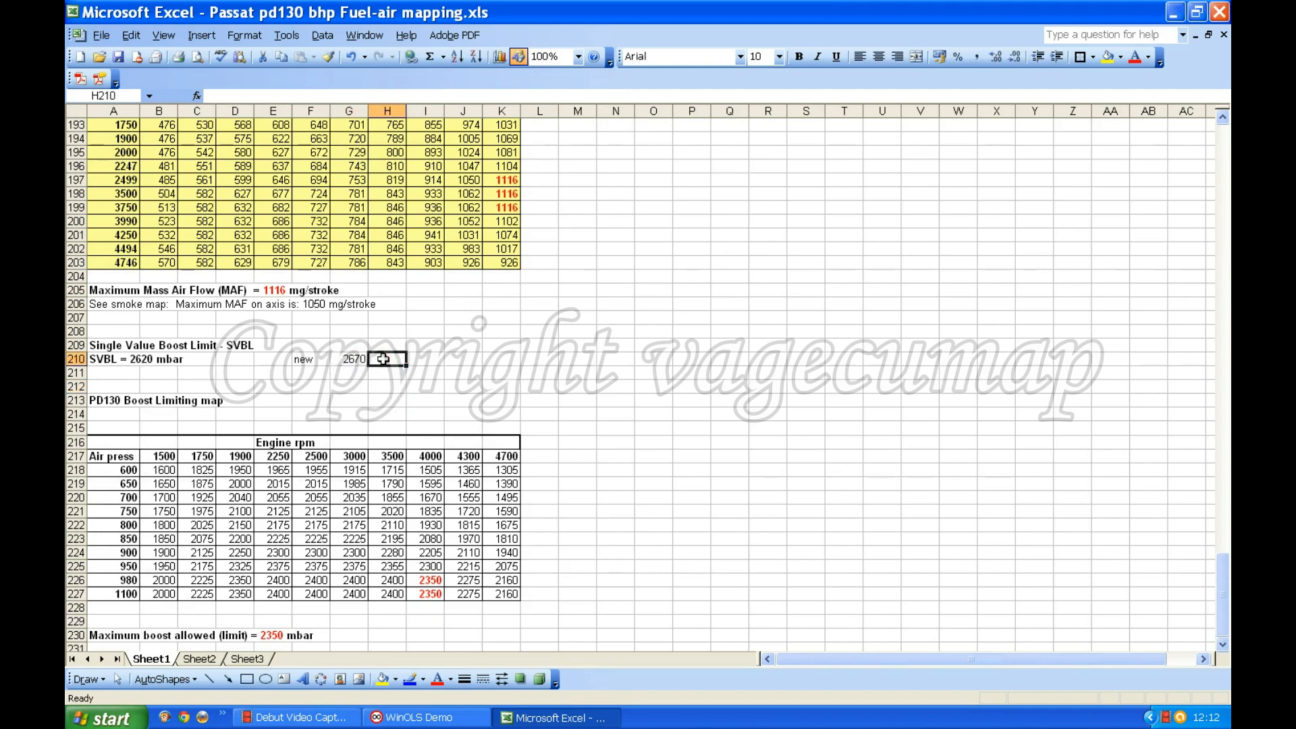
type("mba")
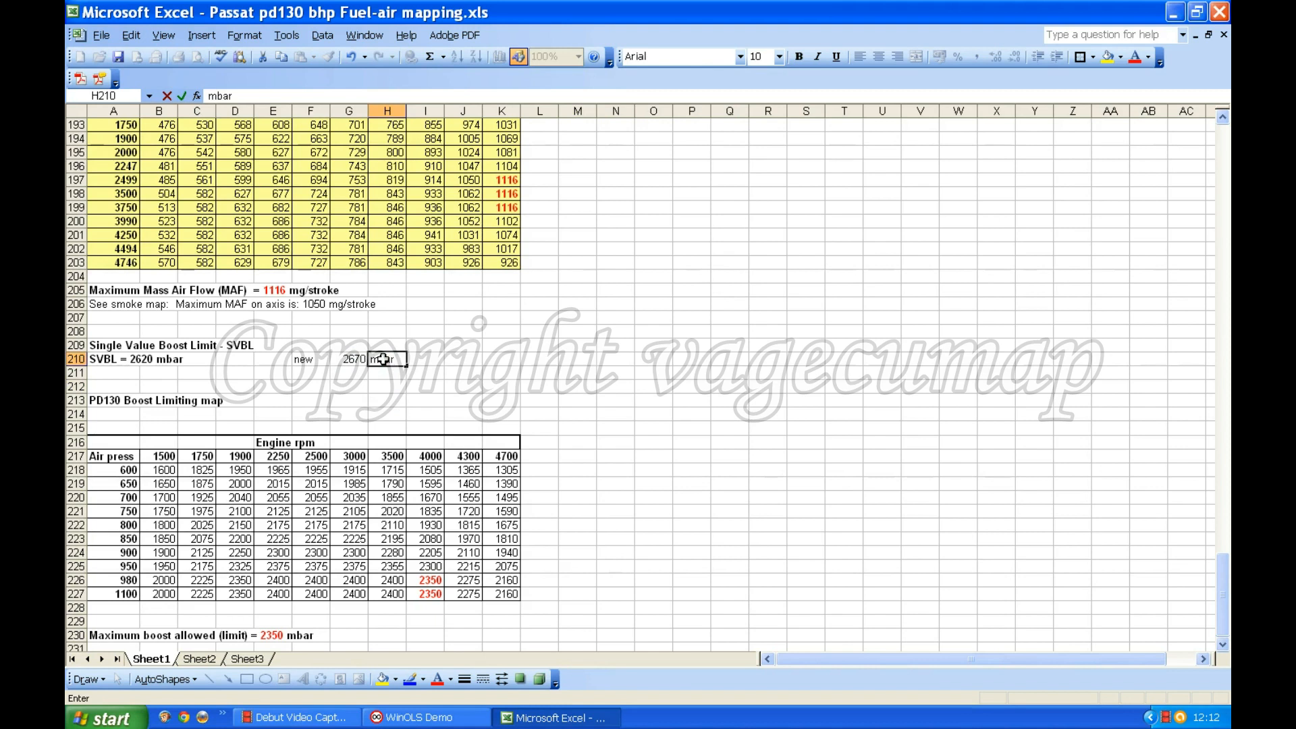
type("r")
left_click(356, 378)
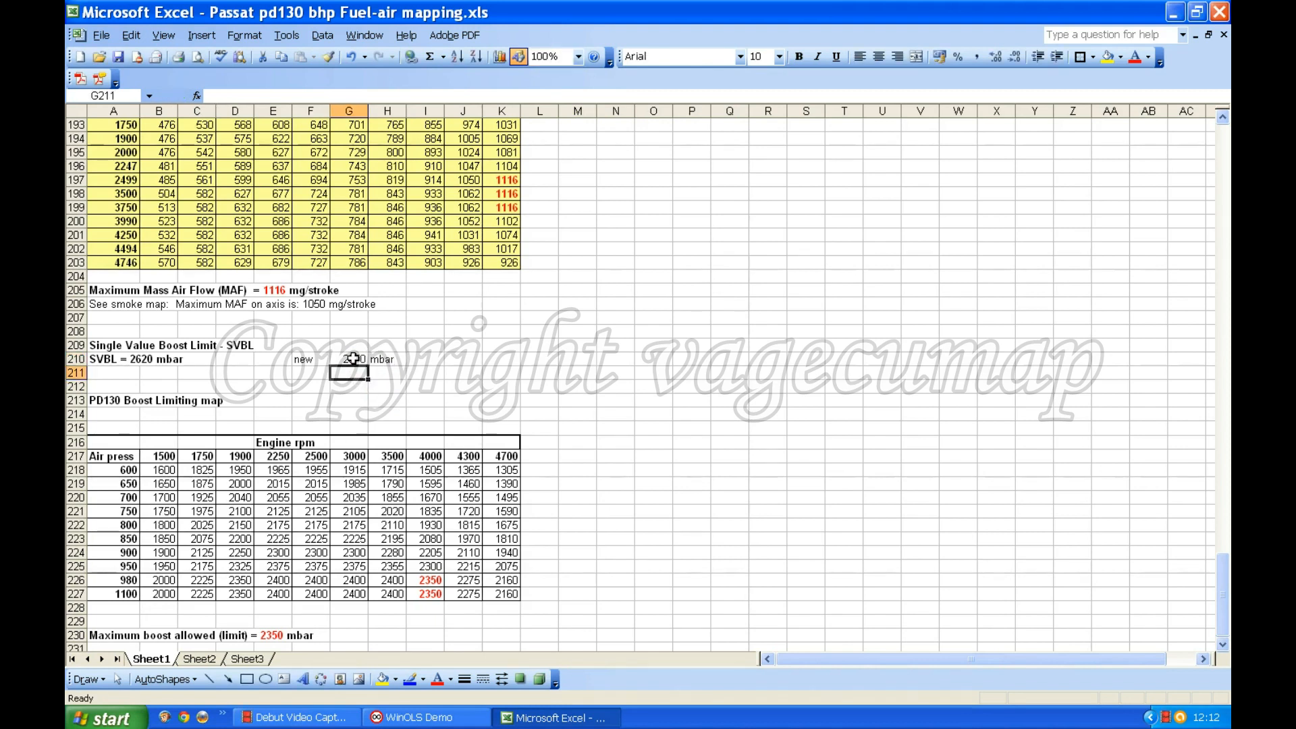
left_click(353, 358)
left_click(380, 358)
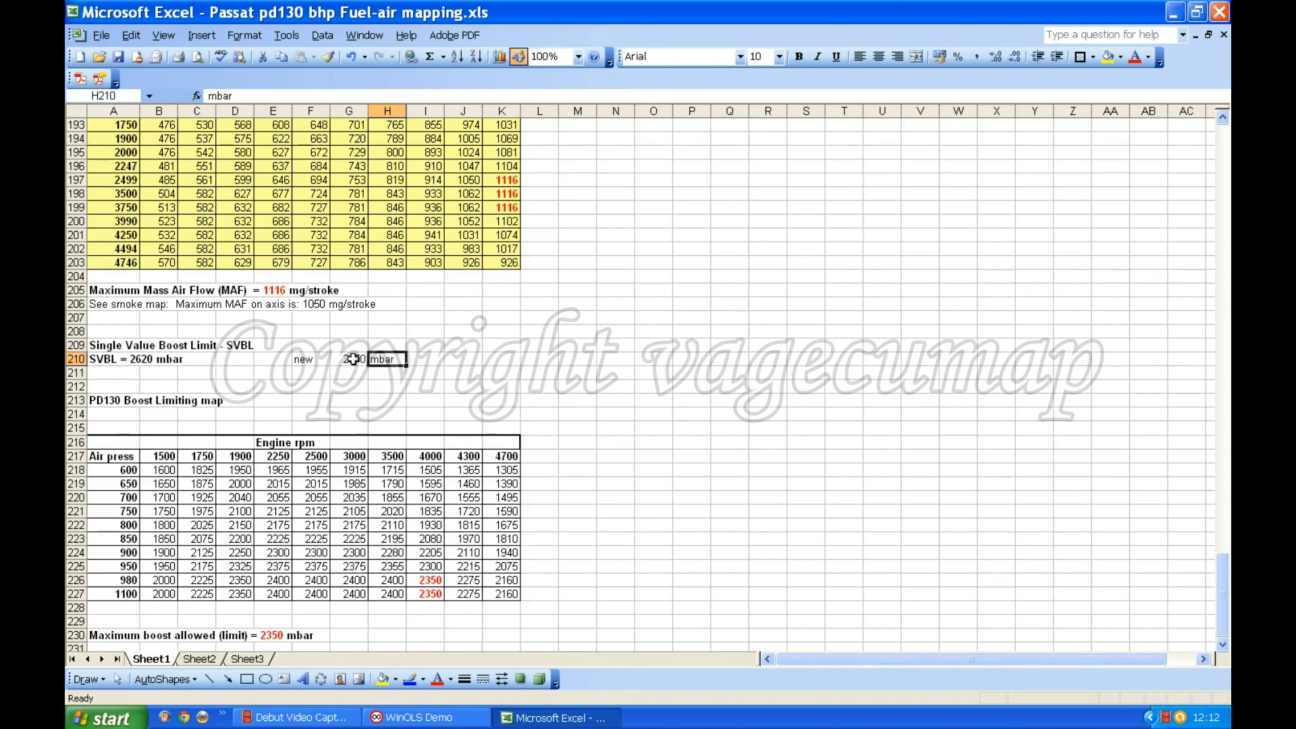
left_click(353, 358)
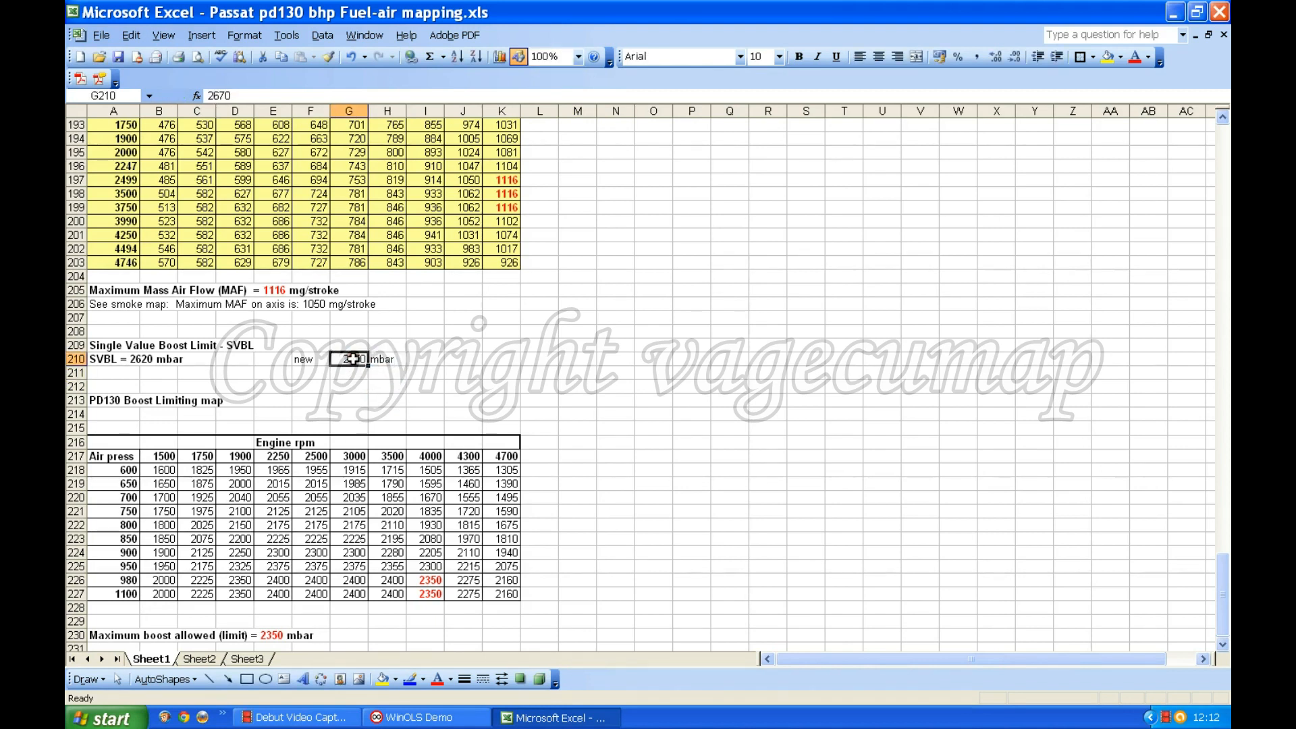
left_click(389, 359)
left_click(343, 359)
Step: Reset the font colour of the two red 4000 rpm limits in I226:I227 of the boost limiting map to automatic
scroll(513, 343, "down", 1)
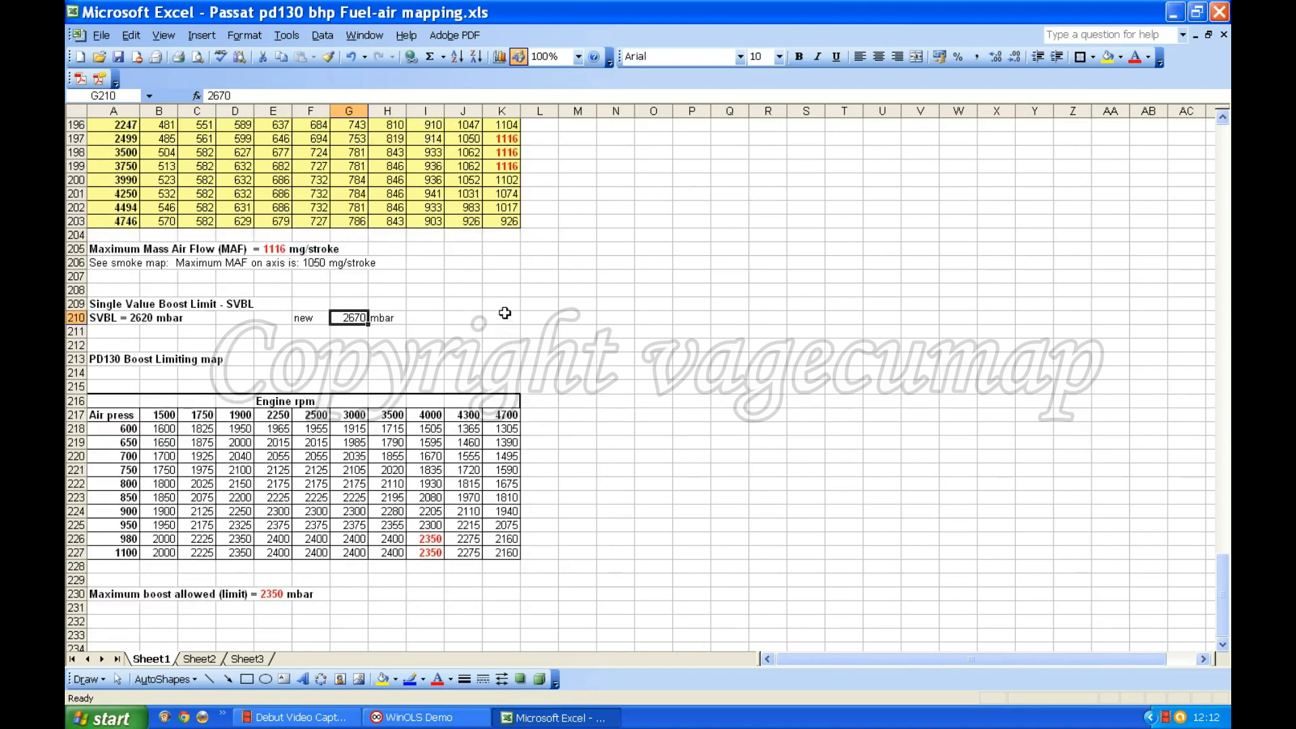
scroll(504, 305, "down", 3)
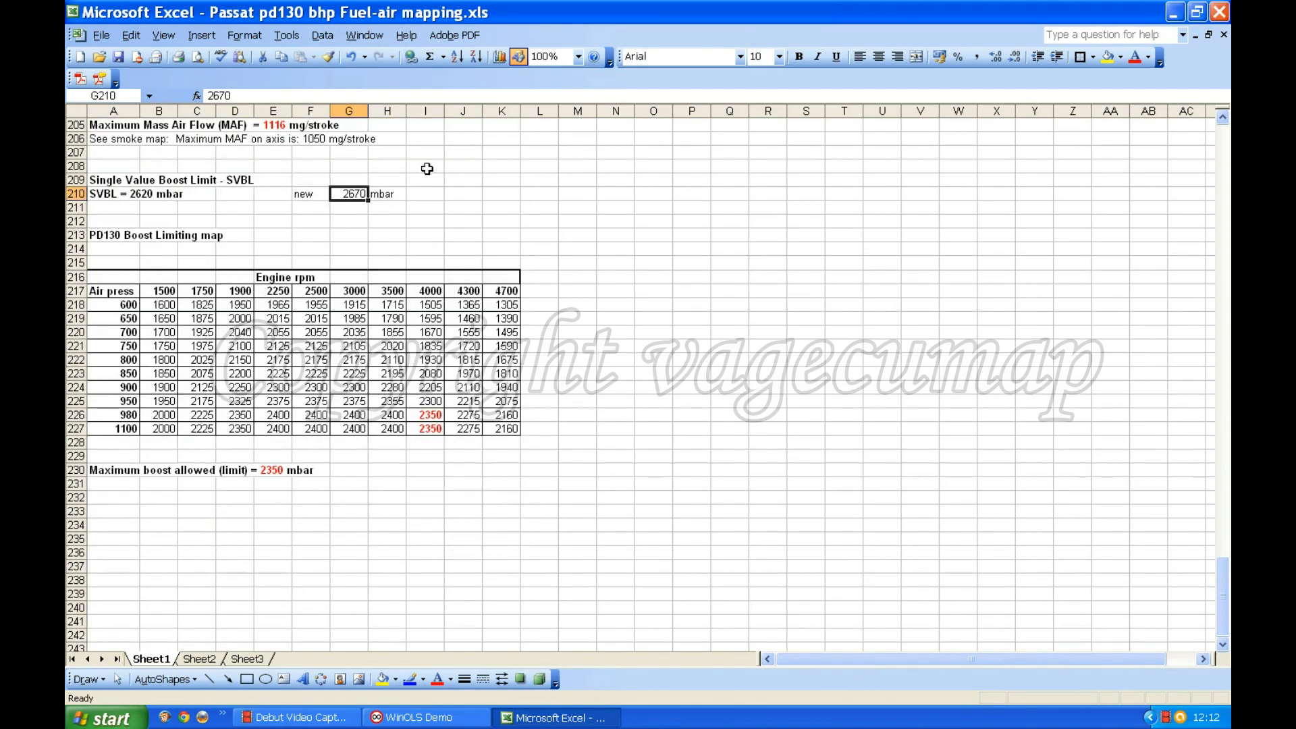
scroll(420, 192, "down", 2)
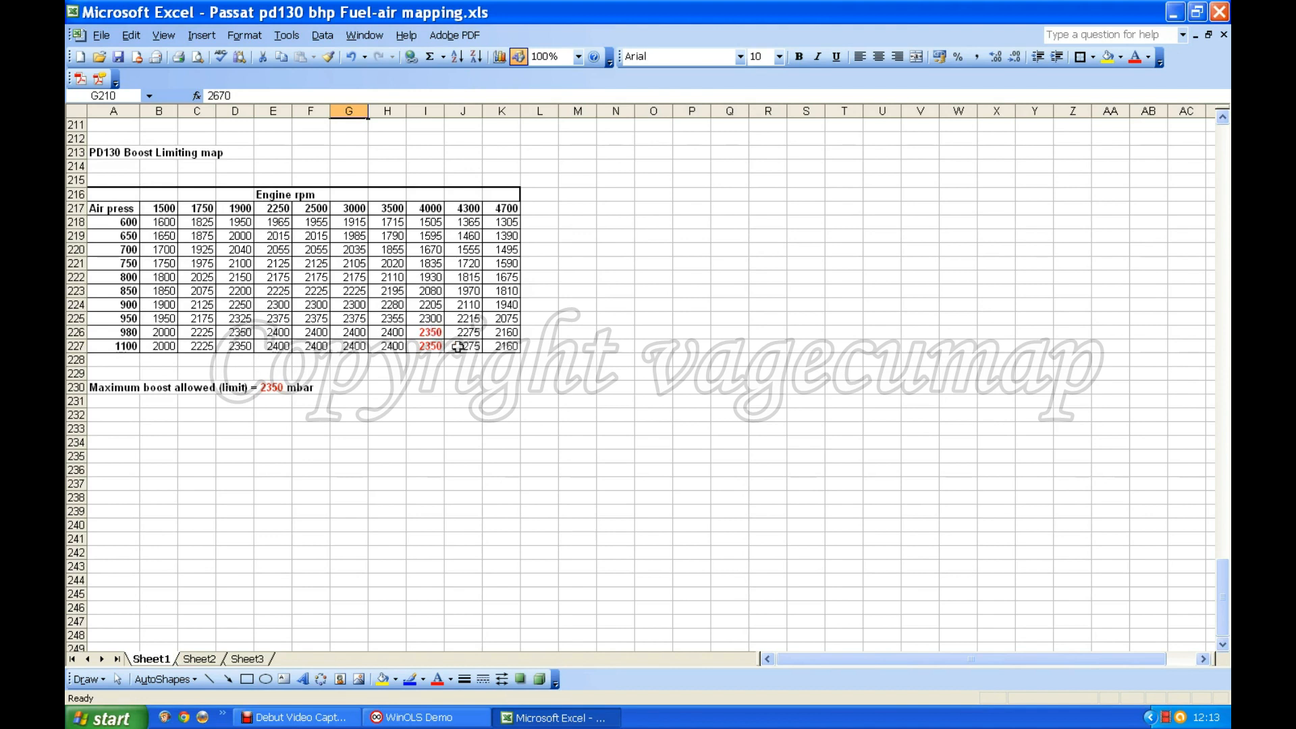
left_click_drag(430, 332, 430, 344)
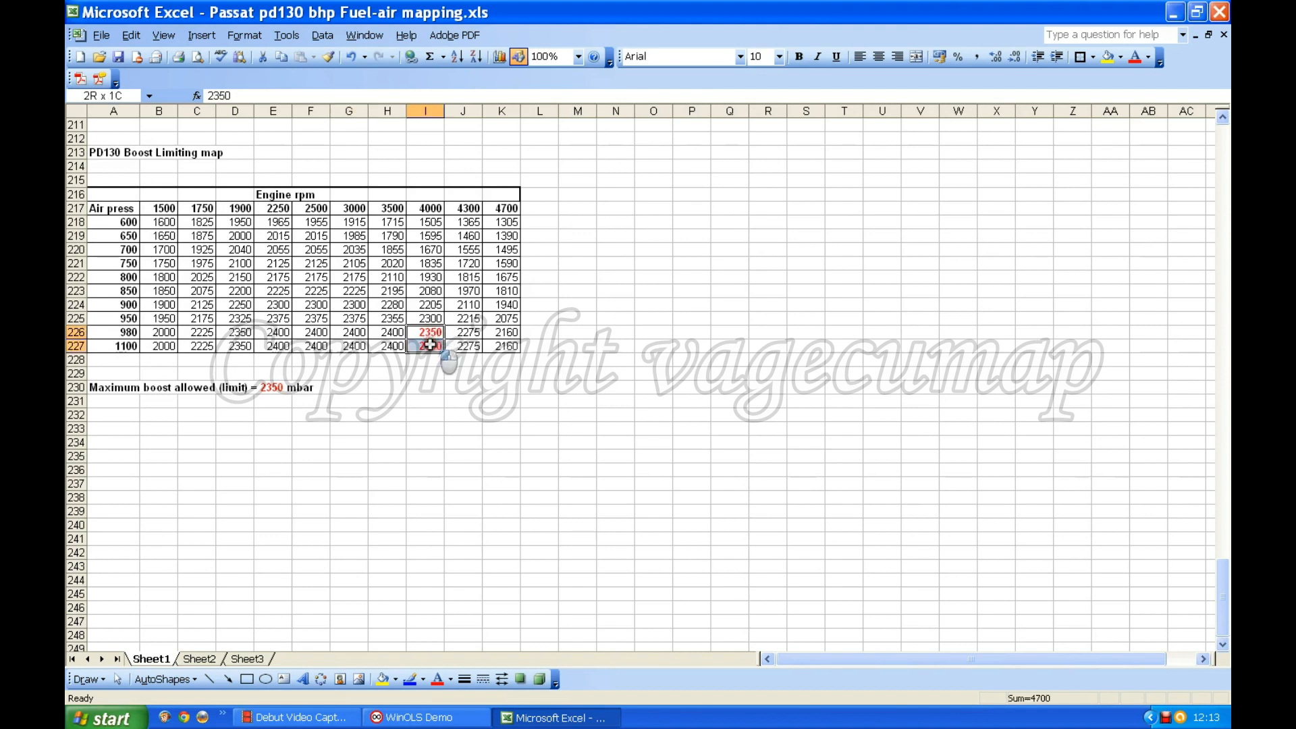
left_click(1149, 57)
left_click(1121, 83)
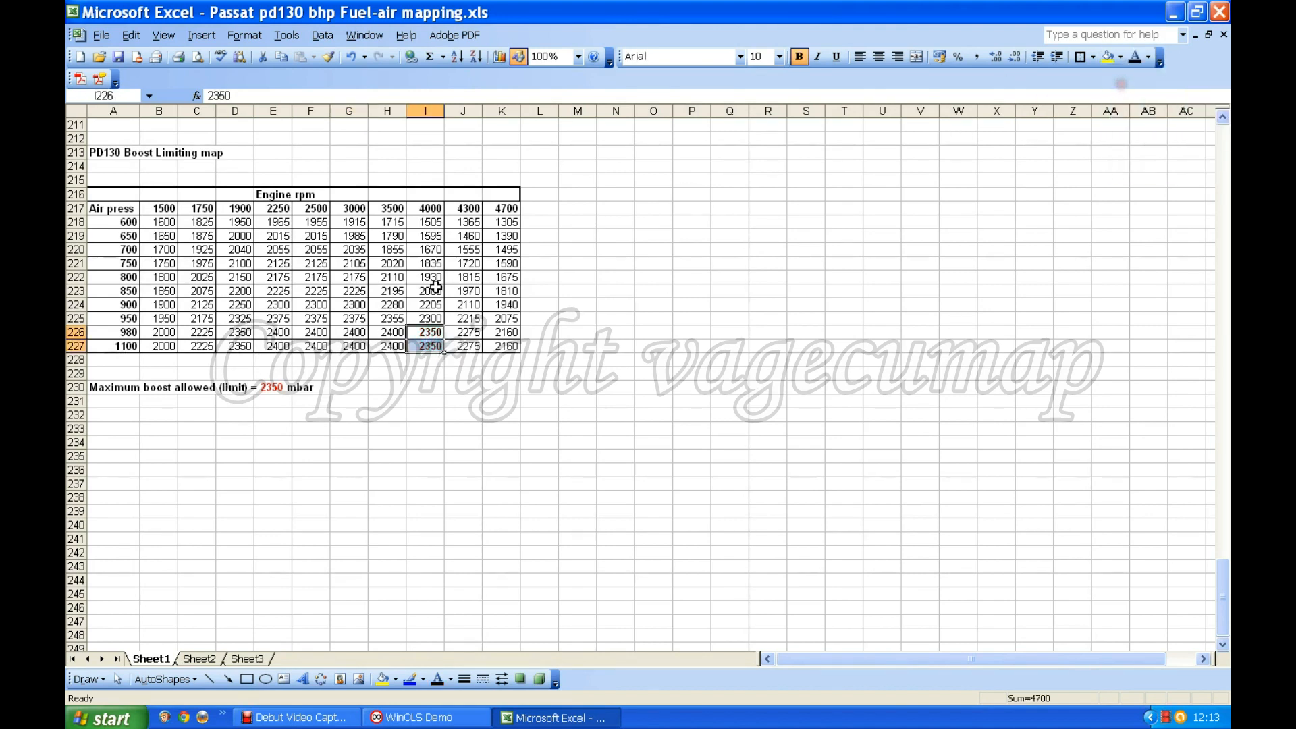
Step: Colour the 2400 limits from 2250 to 3500 rpm in E226:H227 red
left_click_drag(273, 333, 390, 345)
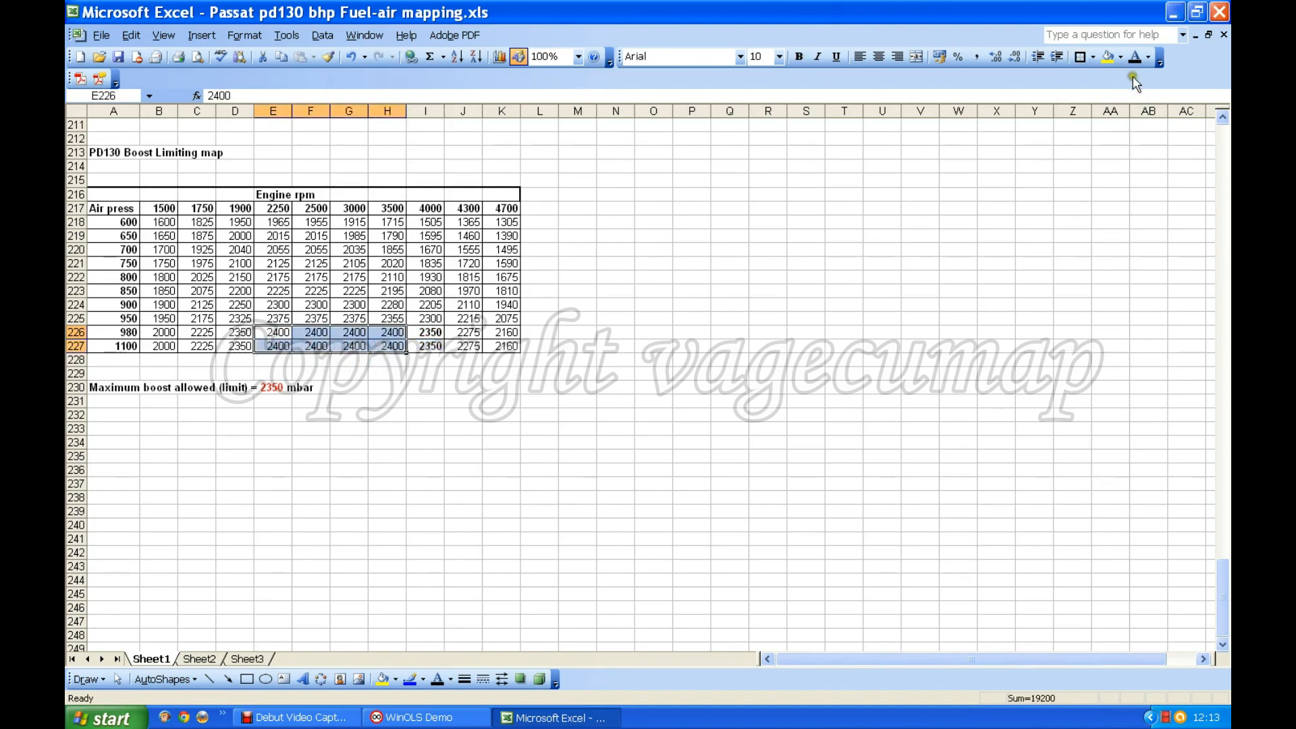
left_click(1149, 57)
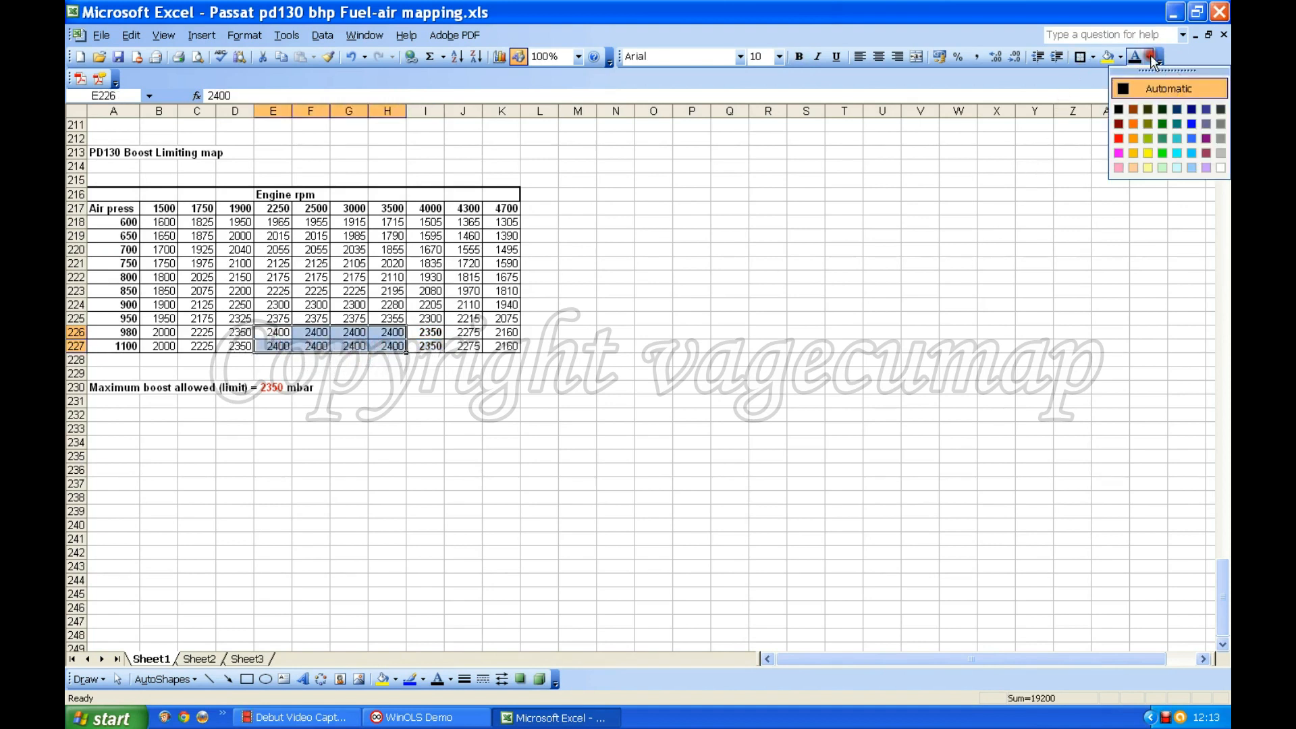
left_click(1121, 139)
left_click(692, 359)
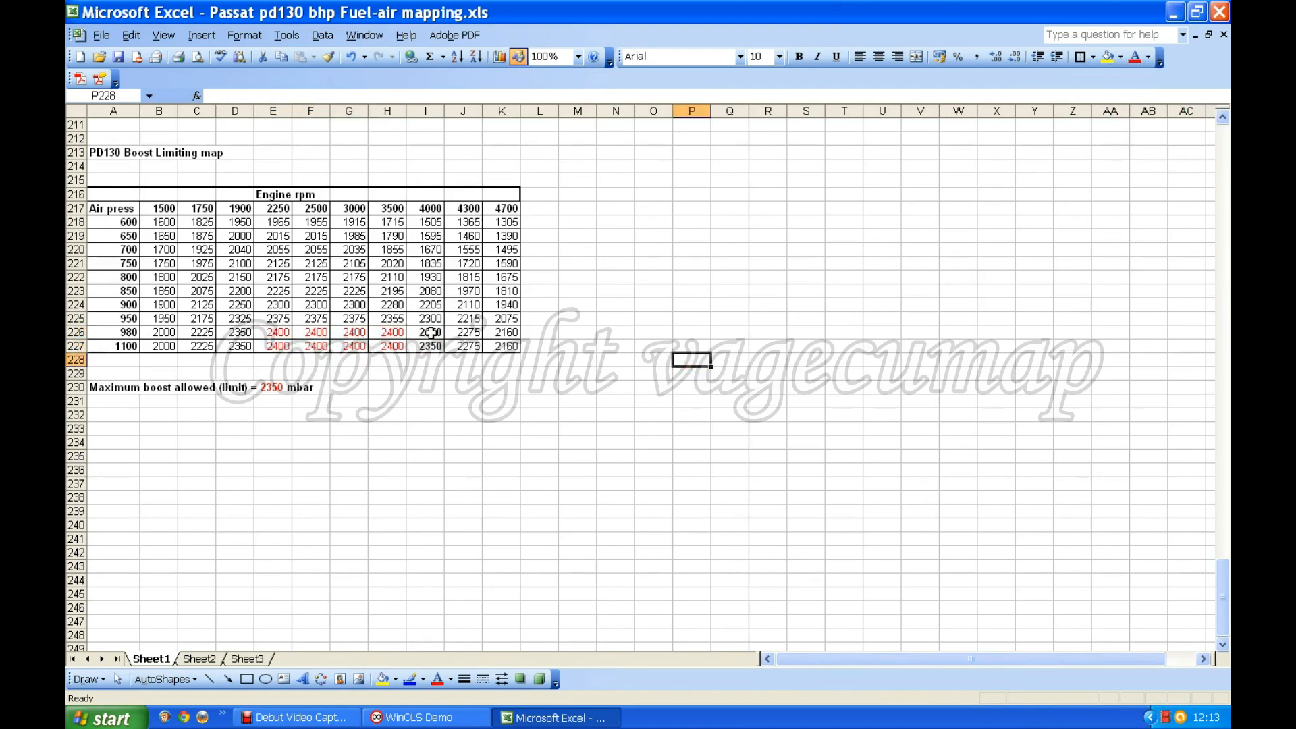
Step: Remove bold from the 4000 rpm limits in I226:I227 and make the red 2400 limits in E226:H227 bold
left_click_drag(431, 332, 430, 347)
left_click(799, 56)
left_click_drag(273, 334, 387, 347)
left_click(798, 56)
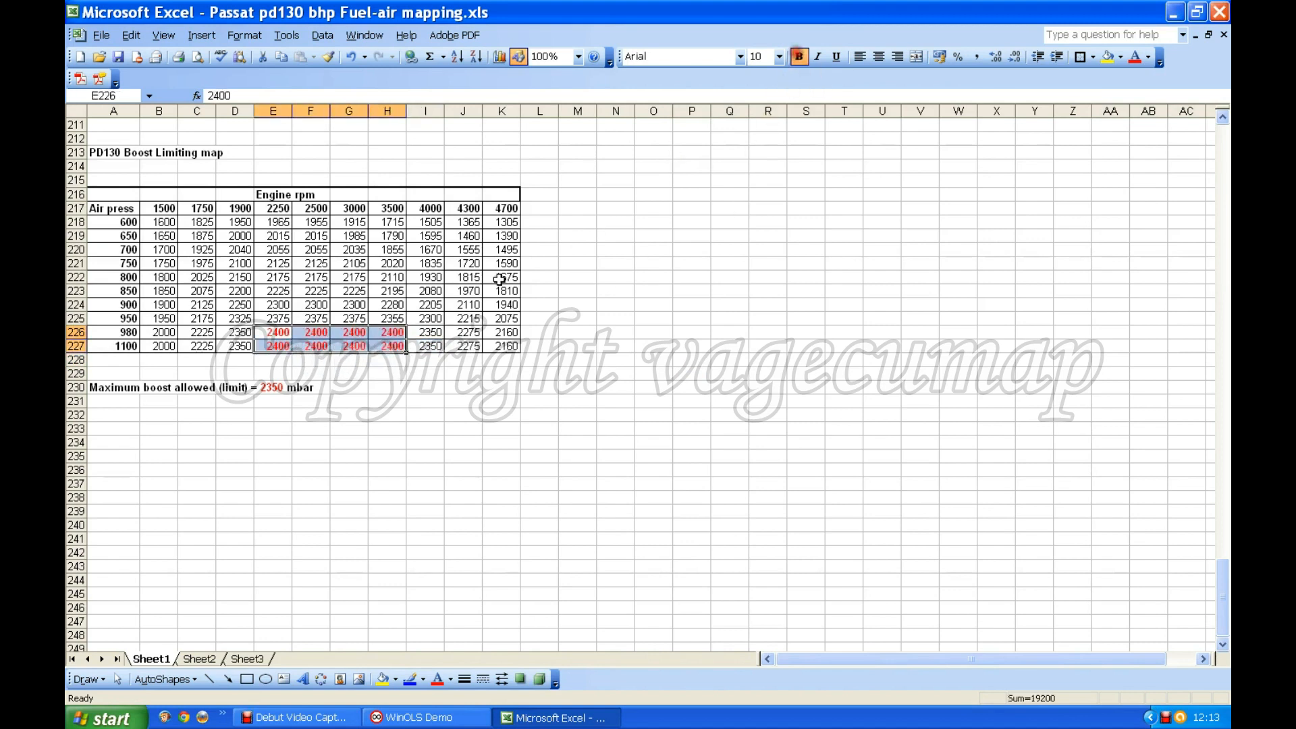
Step: Change the maximum boost allowed (limit) in the note in A230 to 2400 mbar
left_click(281, 386)
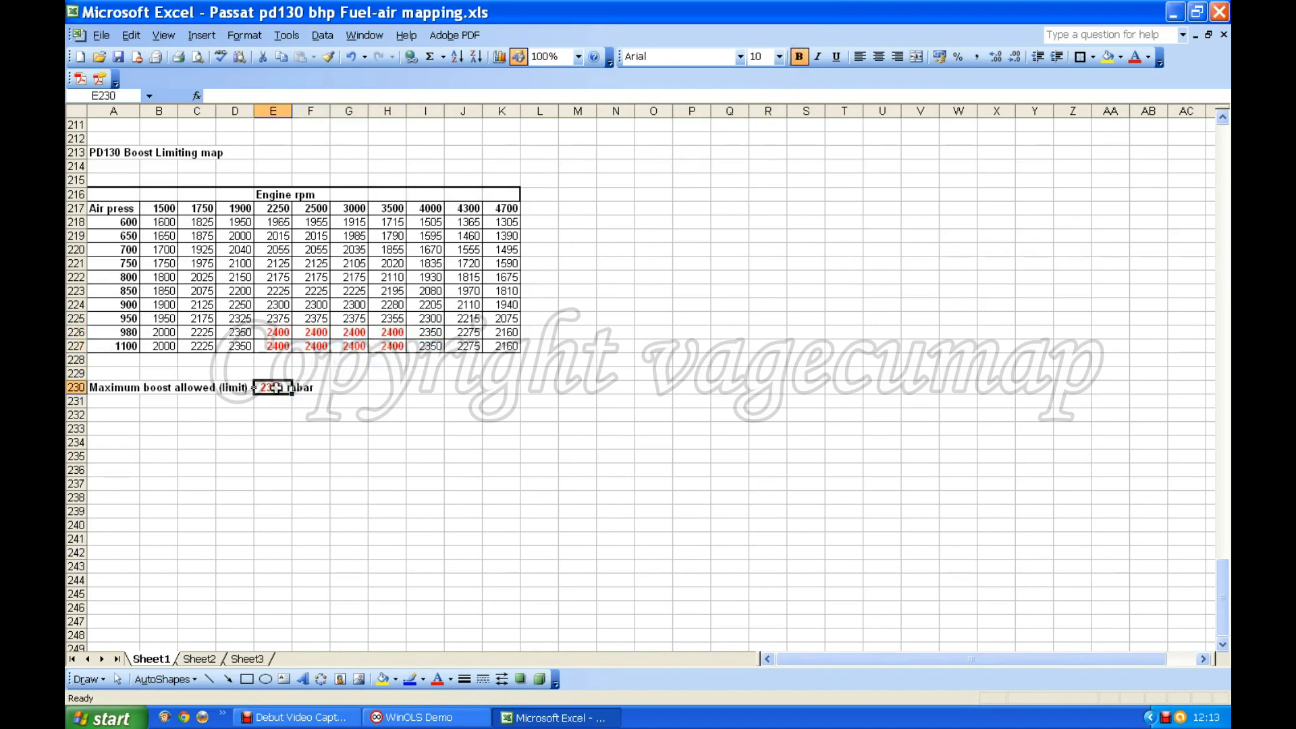
left_click(104, 388)
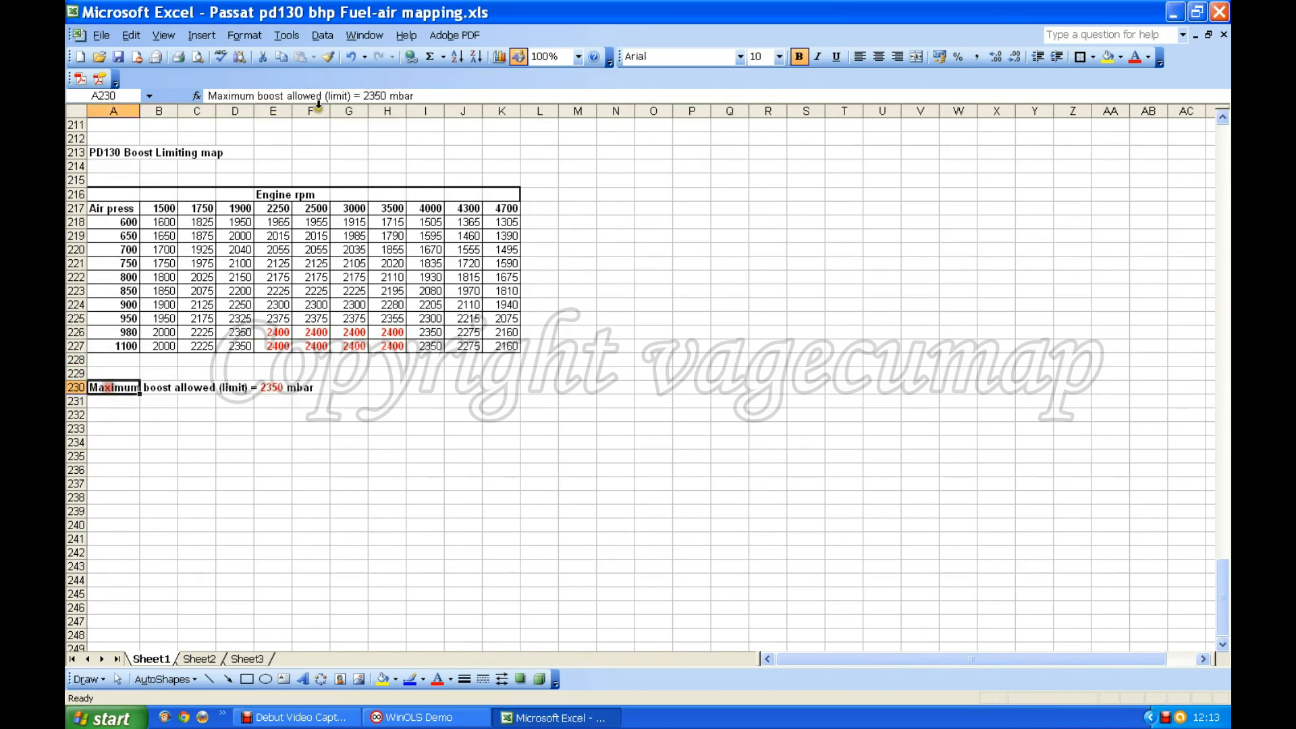
left_click(384, 94)
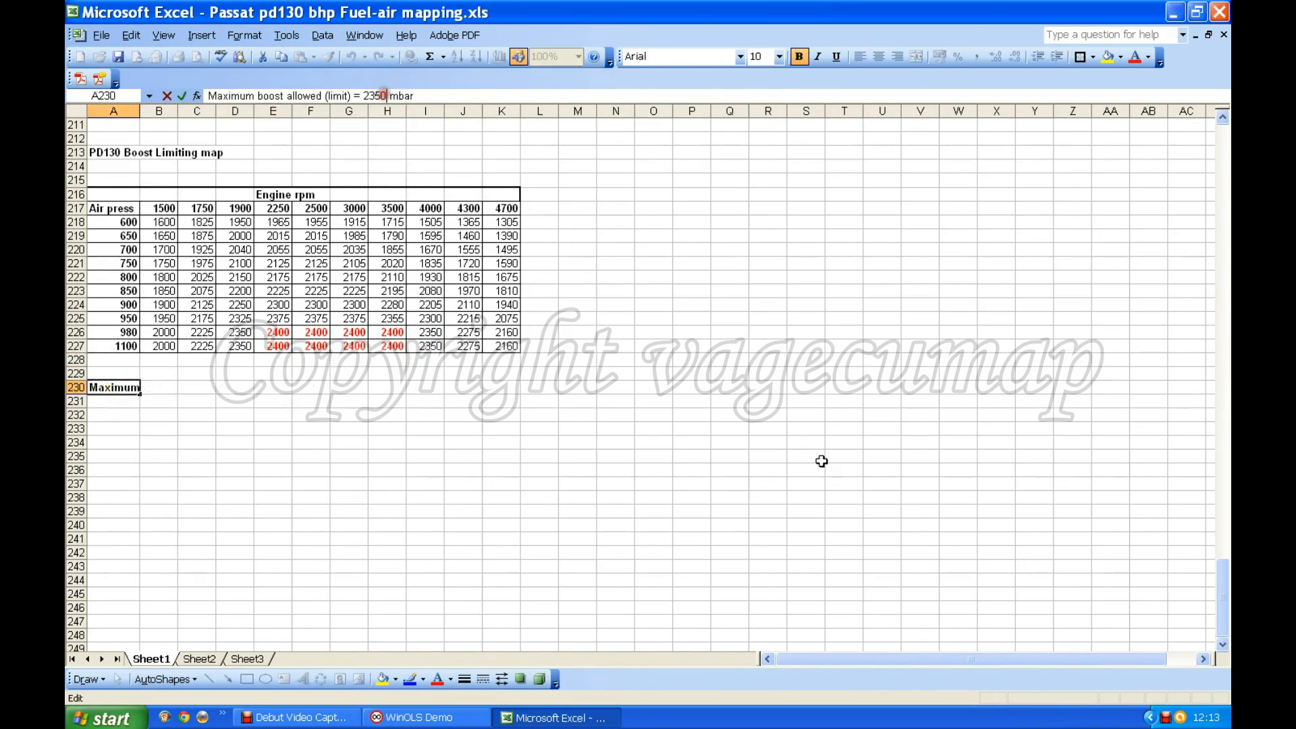
key("BackSpace")
key("BackSpace")
key("BackSpace")
type("400")
key("Return")
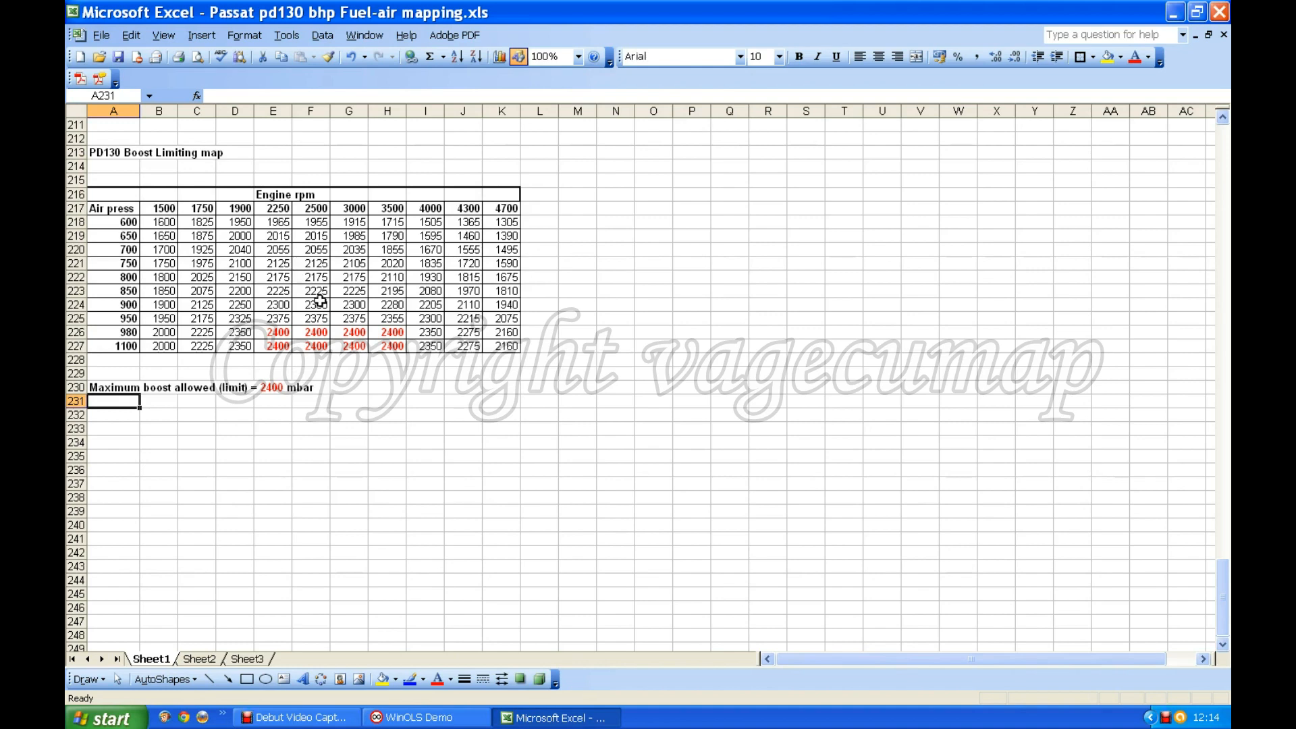
Step: Link cell M217 to the Air press heading in A217 of the boost limiting map
scroll(327, 302, "up", 3)
scroll(326, 304, "up", 4)
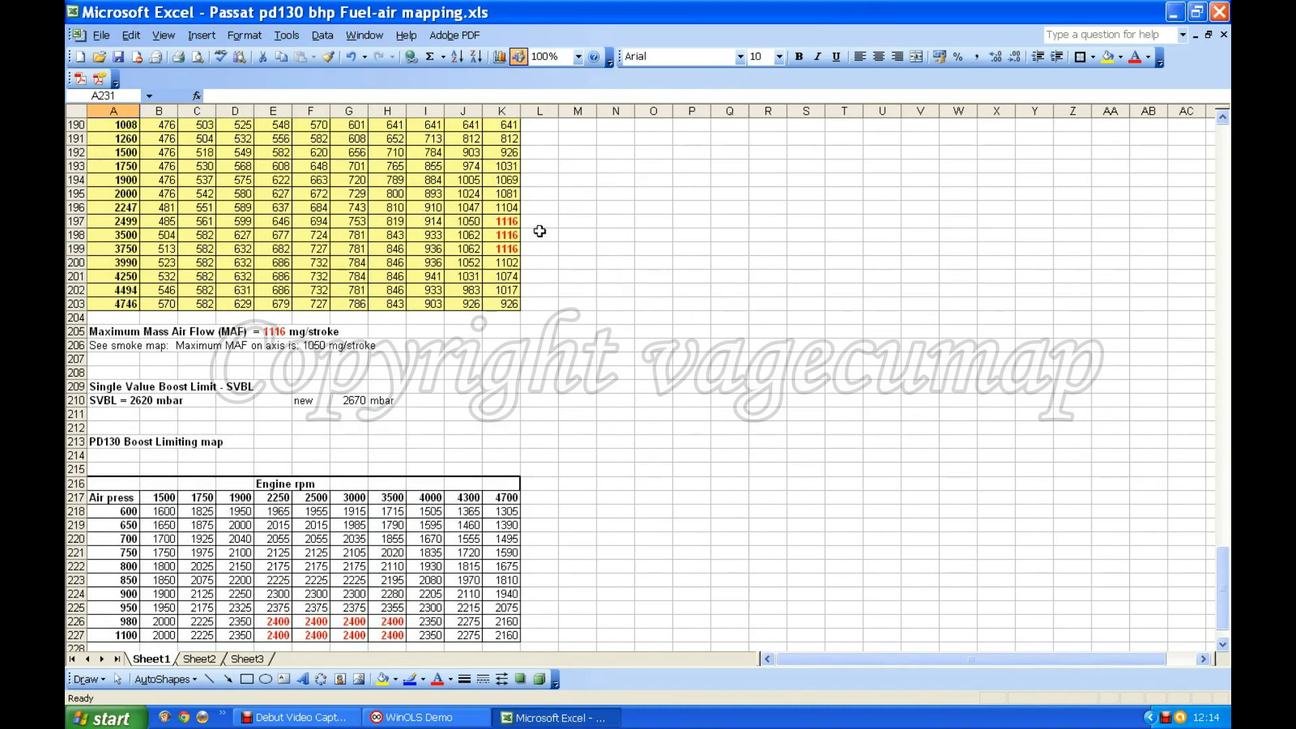
scroll(451, 235, "down", 5)
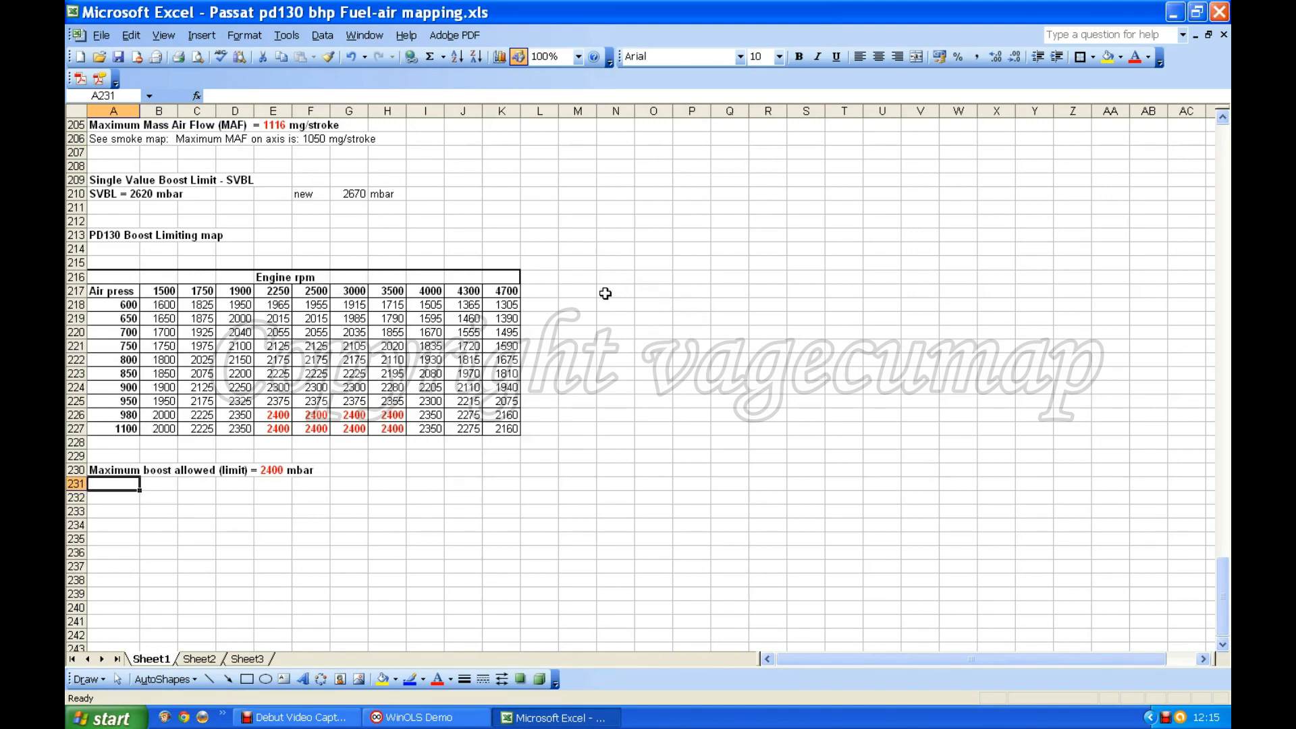
left_click(580, 292)
type("=")
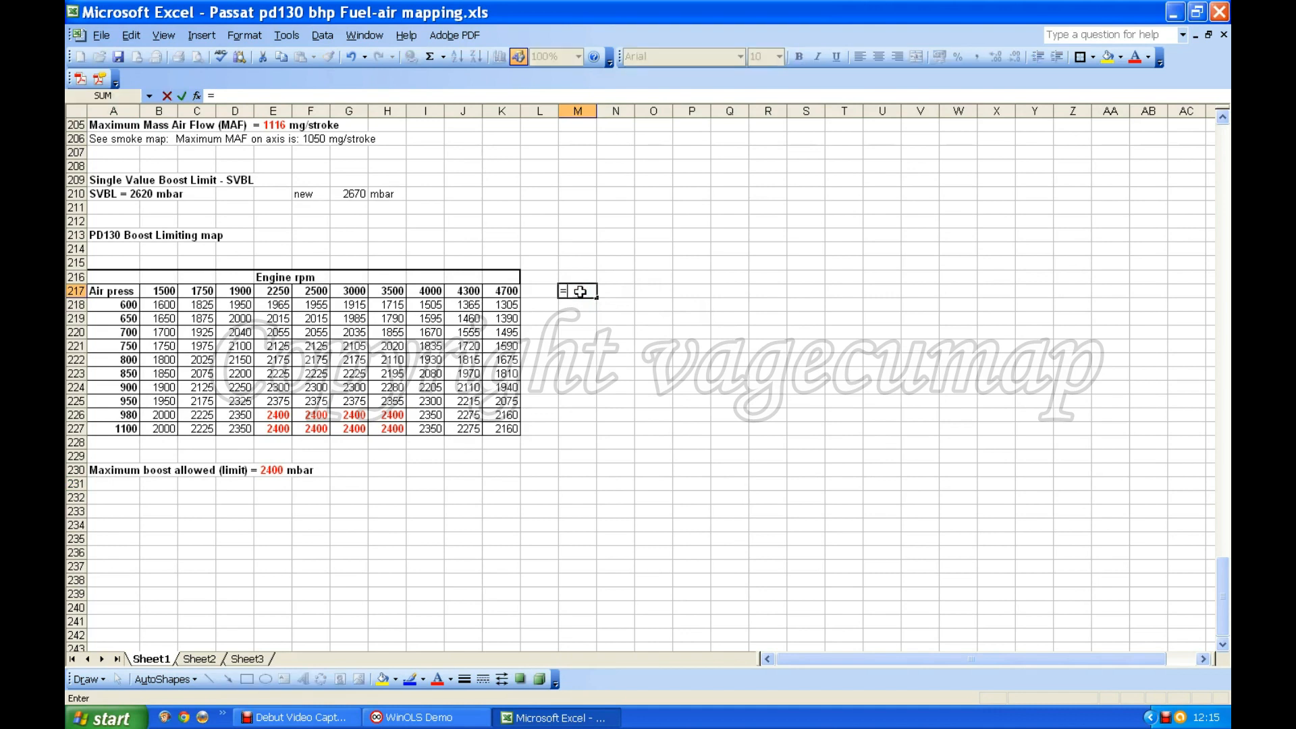
left_click(116, 292)
key("Return")
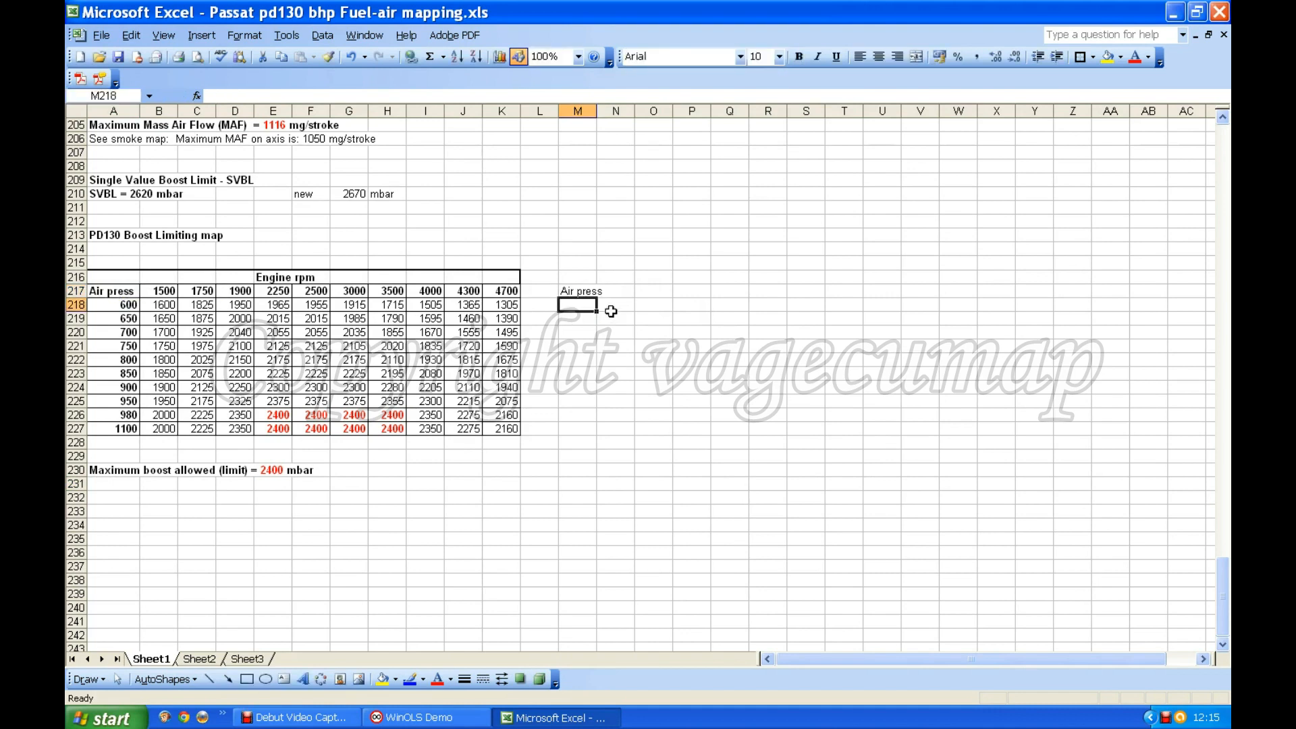
Step: Fill the heading link from M217 across to W217 and clear the surplus cell X217
left_click(584, 291)
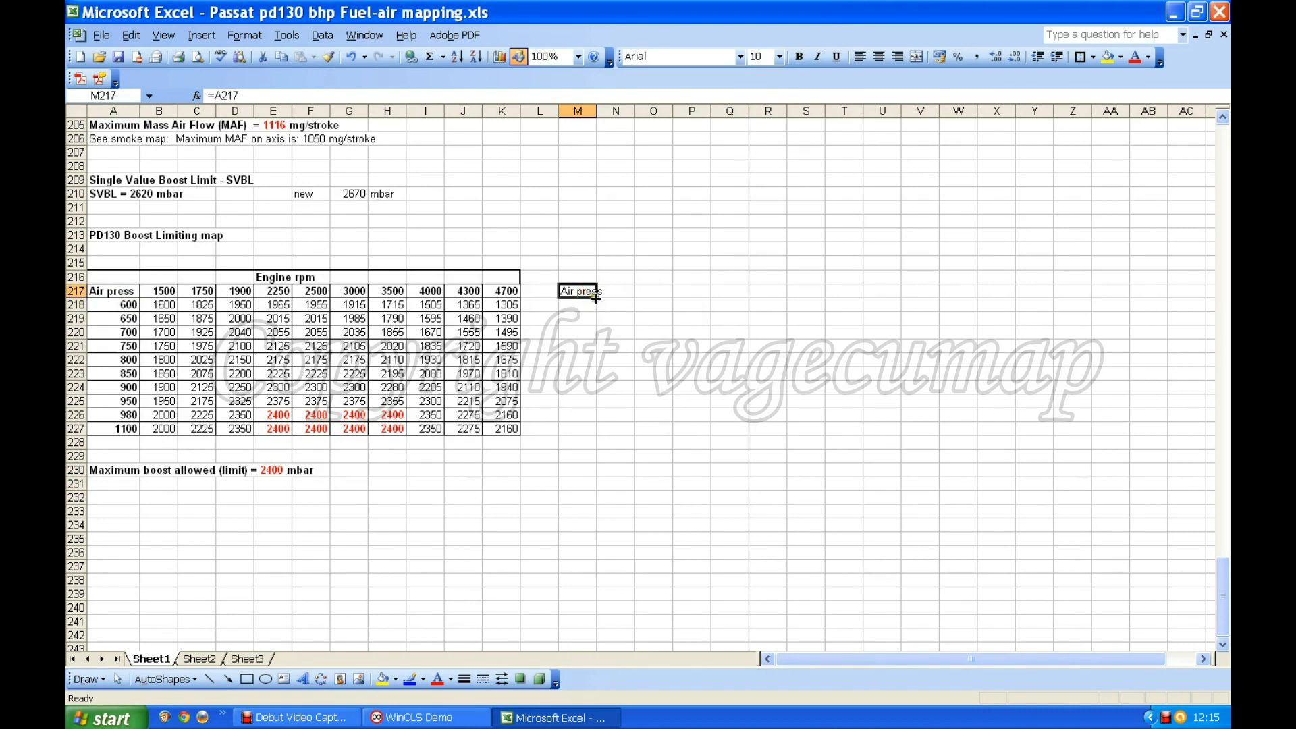
left_click_drag(596, 297, 1007, 295)
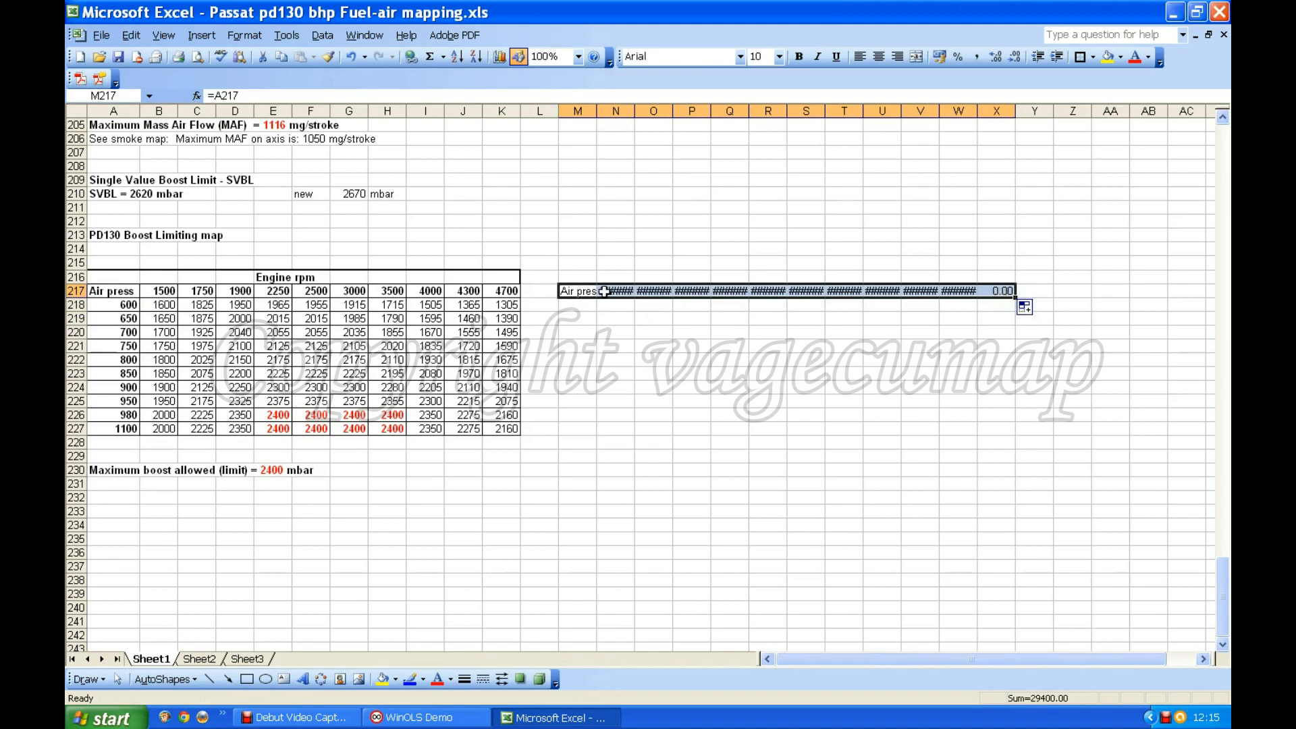
left_click(996, 291)
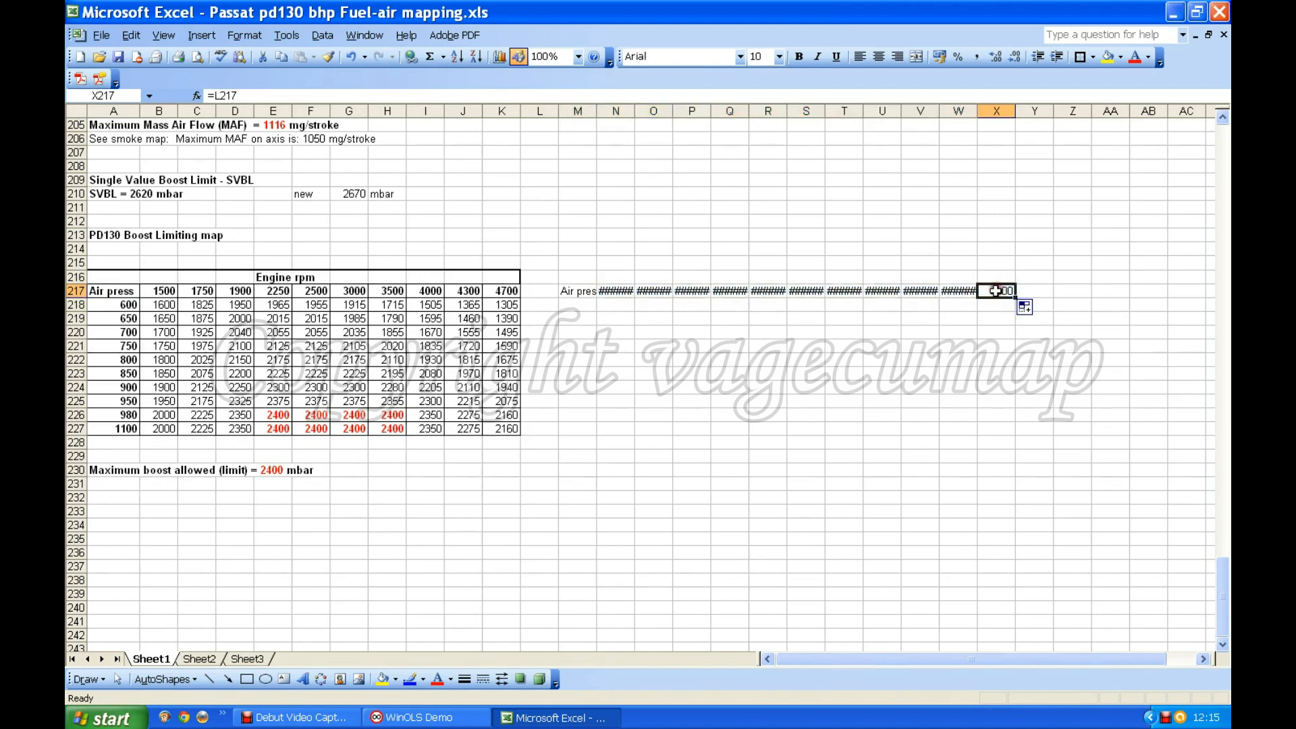
key("Delete")
Step: Format the linked rpm headings in N217:W217 as numbers with 0 decimal places
left_click_drag(627, 291, 958, 291)
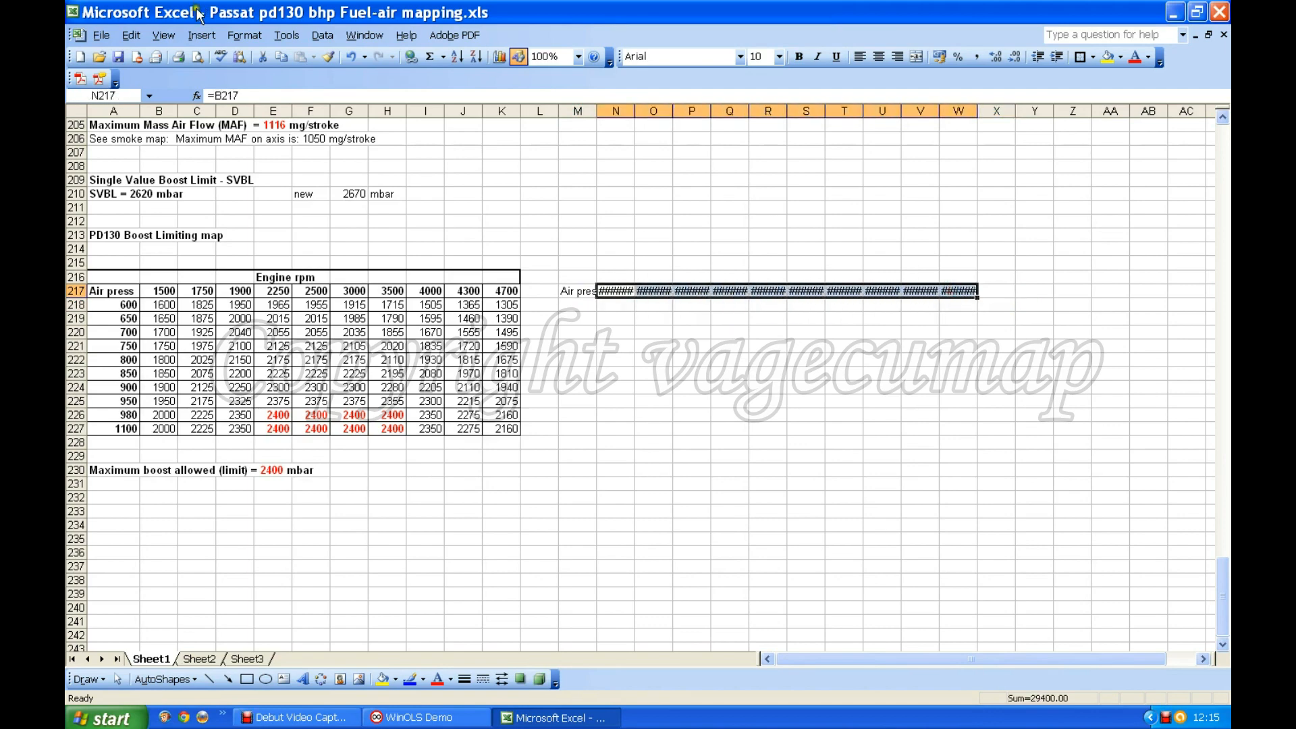
left_click(244, 35)
left_click(266, 51)
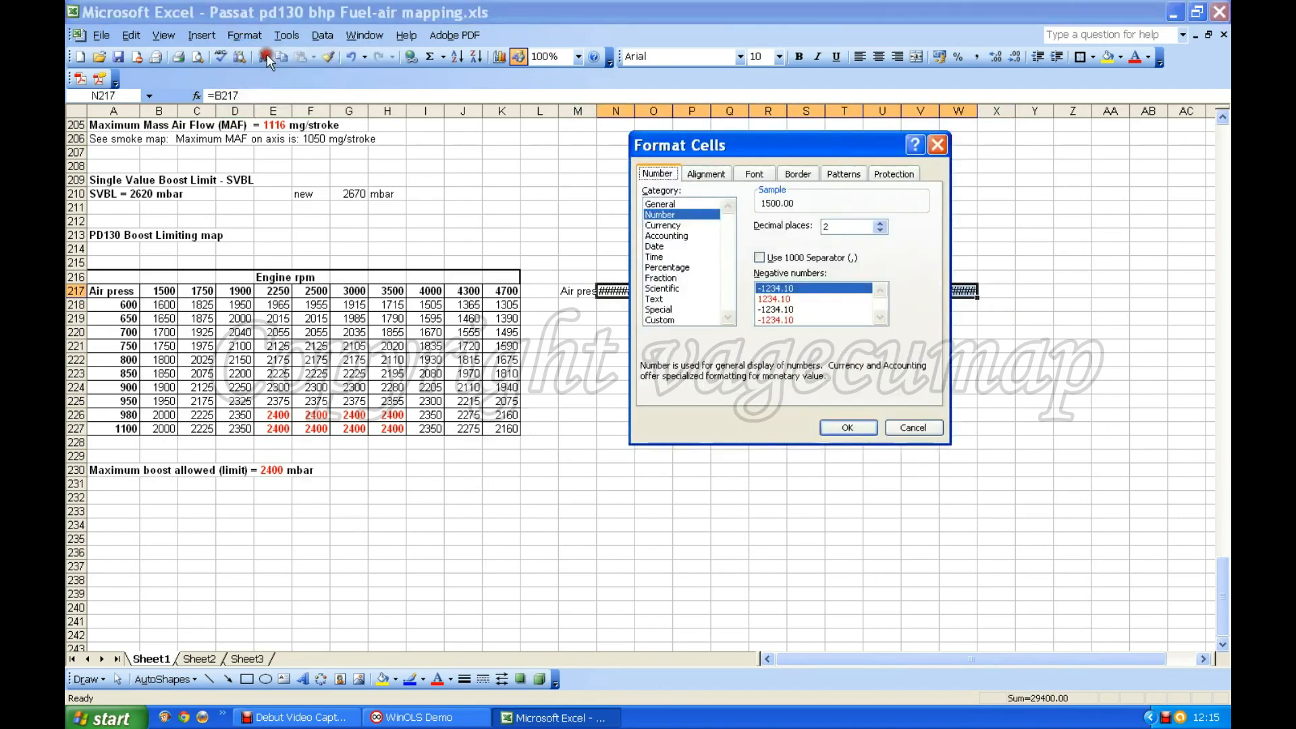
left_click(881, 230)
left_click(881, 231)
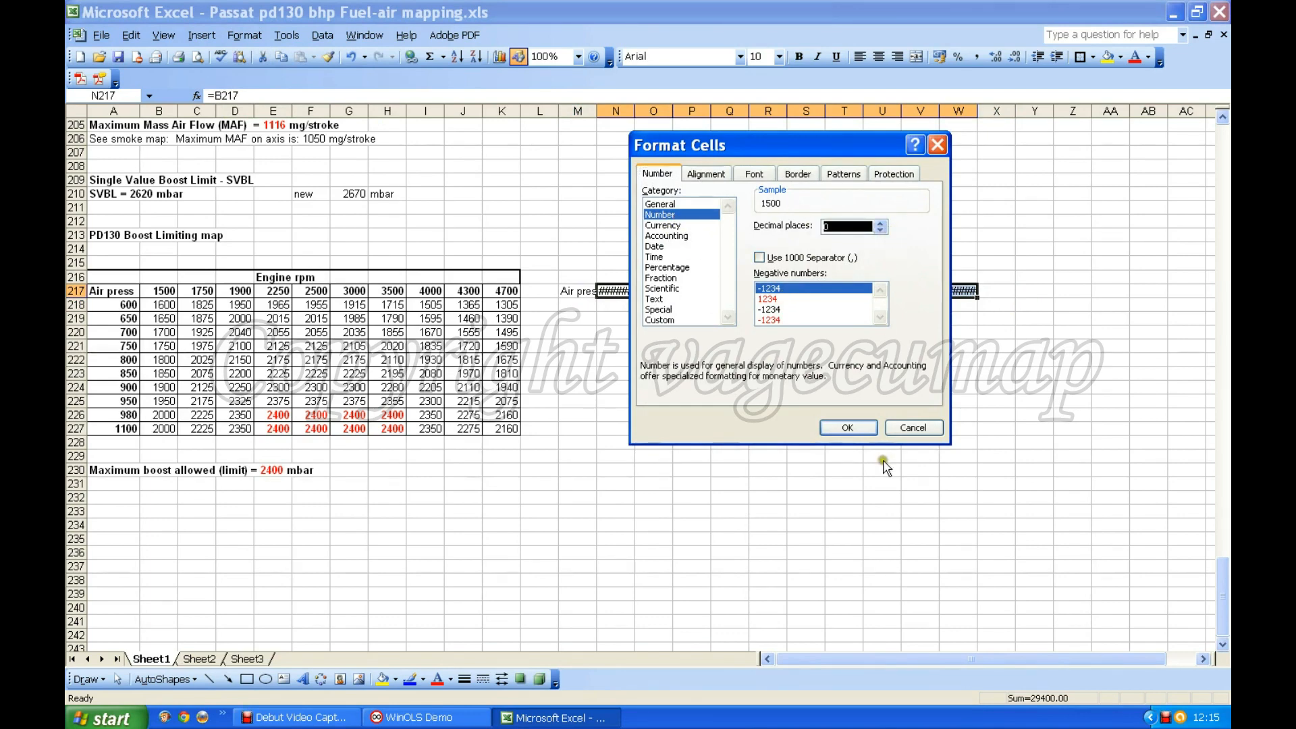
left_click(851, 427)
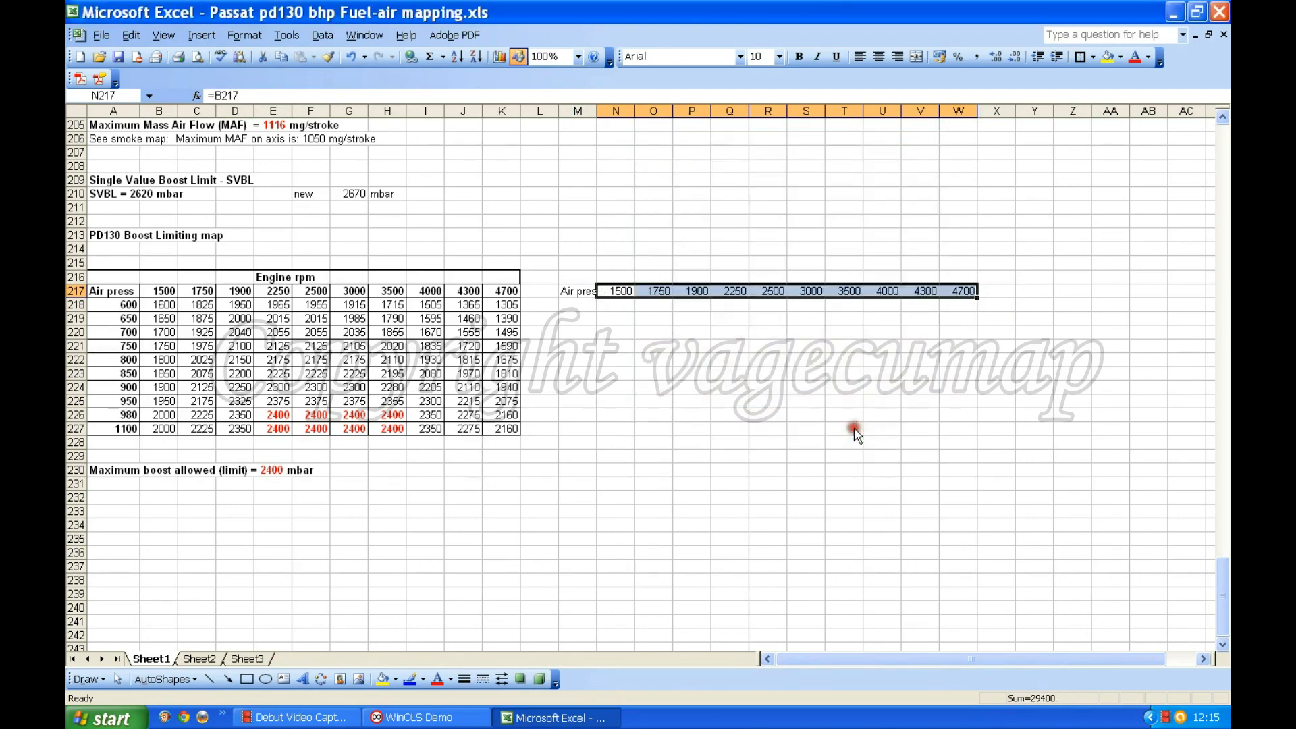
Step: Fill the link in M217 down to M227 and format the air pressures in M218:M227 with 0 decimal places
left_click(584, 291)
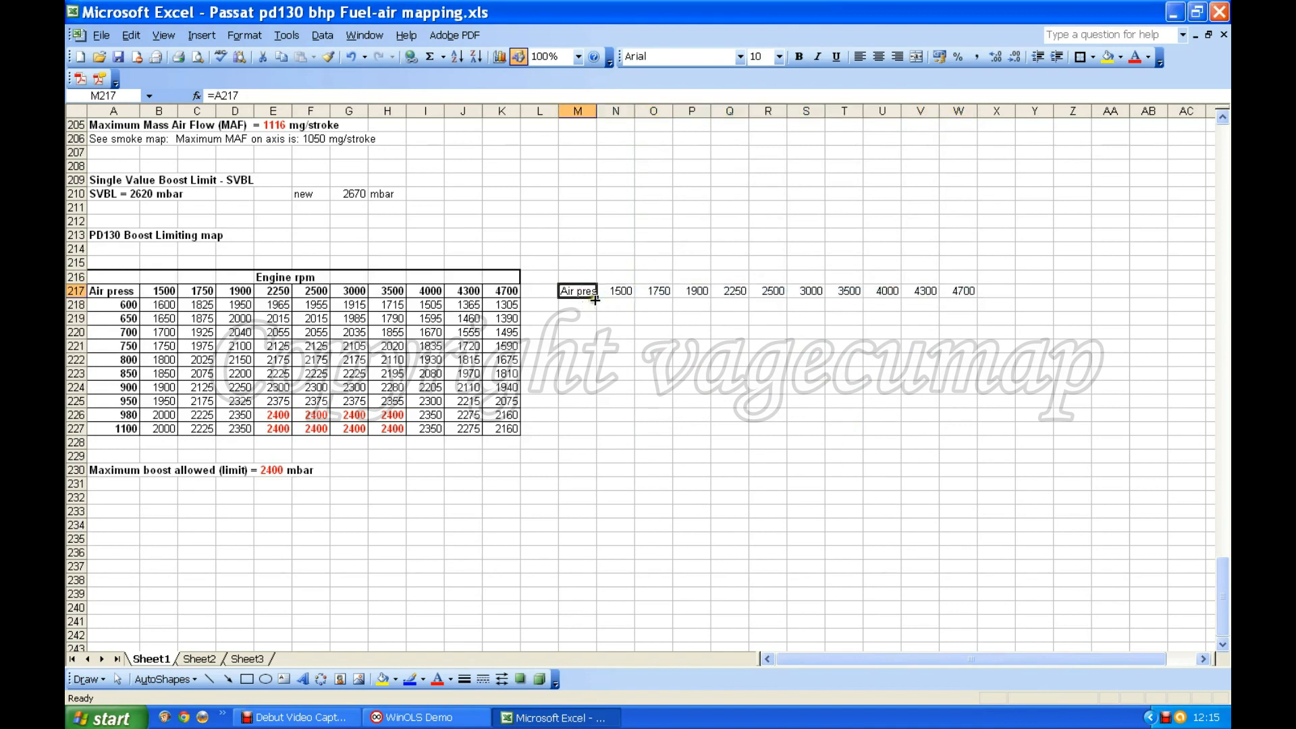
left_click_drag(595, 300, 588, 442)
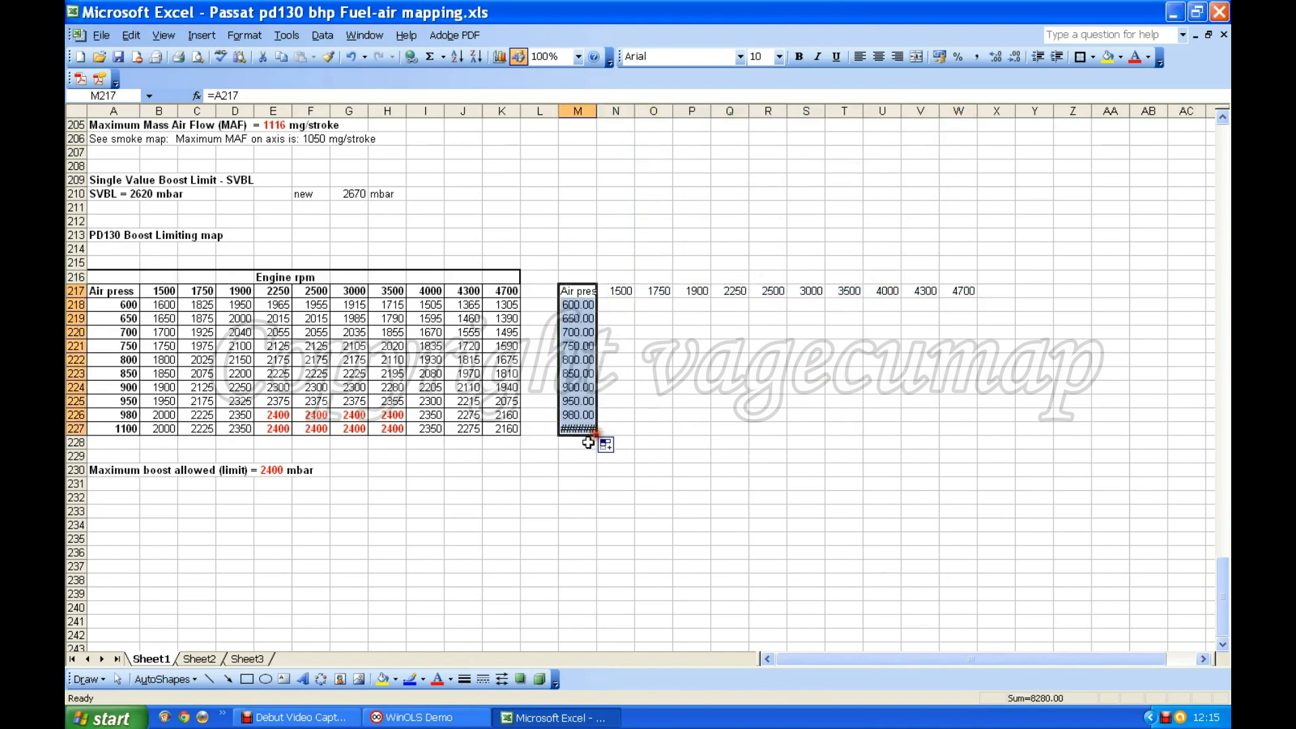
left_click(575, 429)
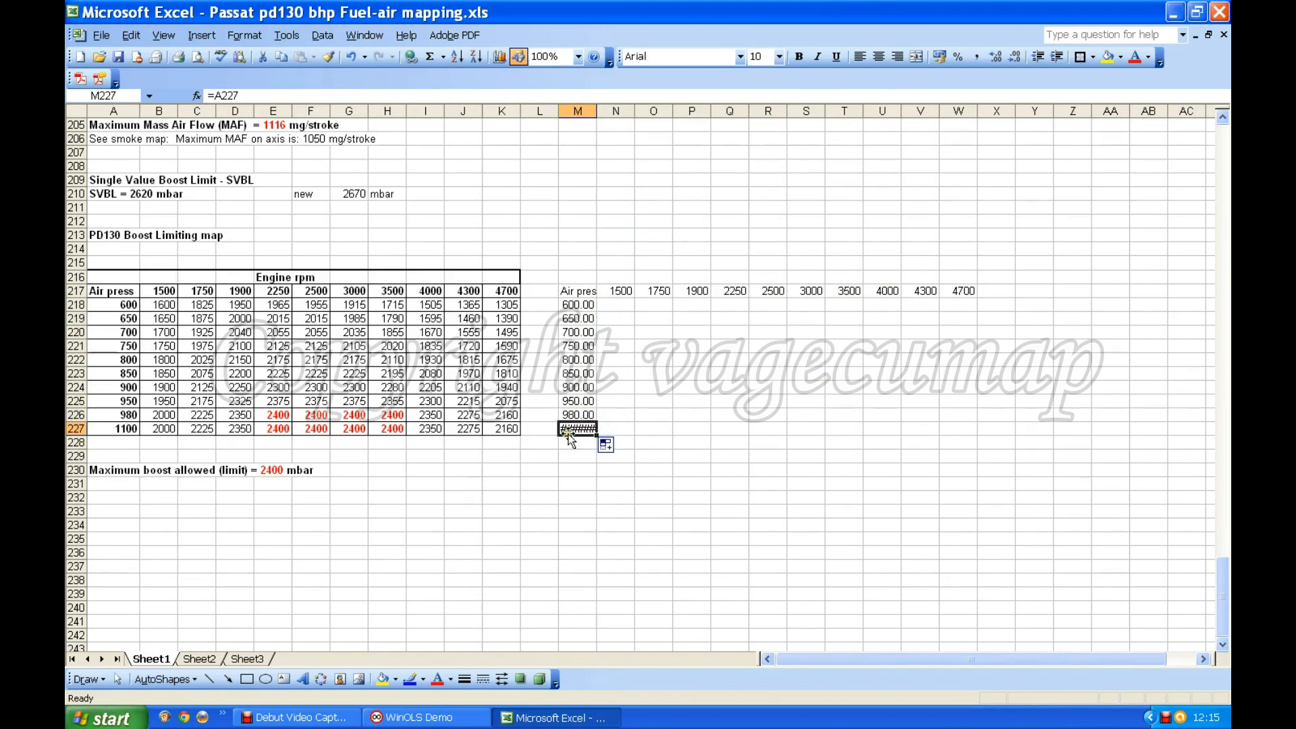
left_click_drag(575, 307, 578, 432)
left_click(247, 34)
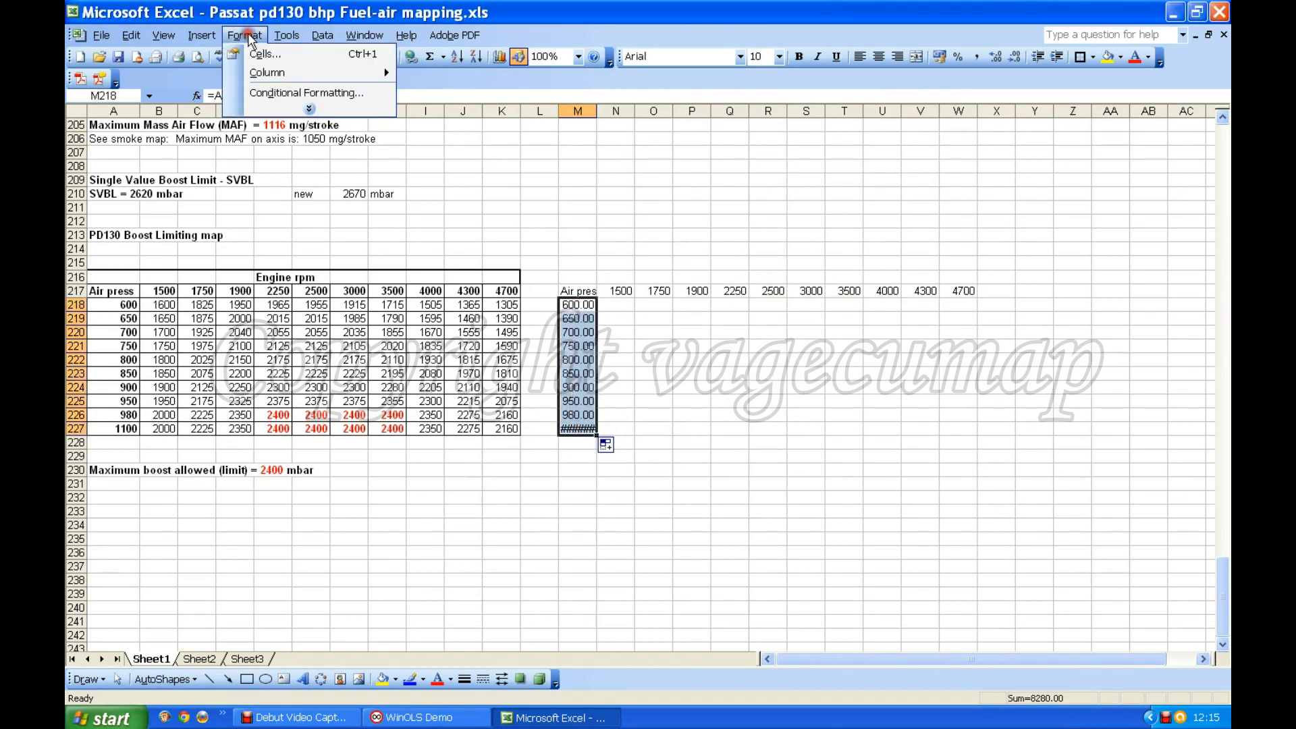
left_click(265, 54)
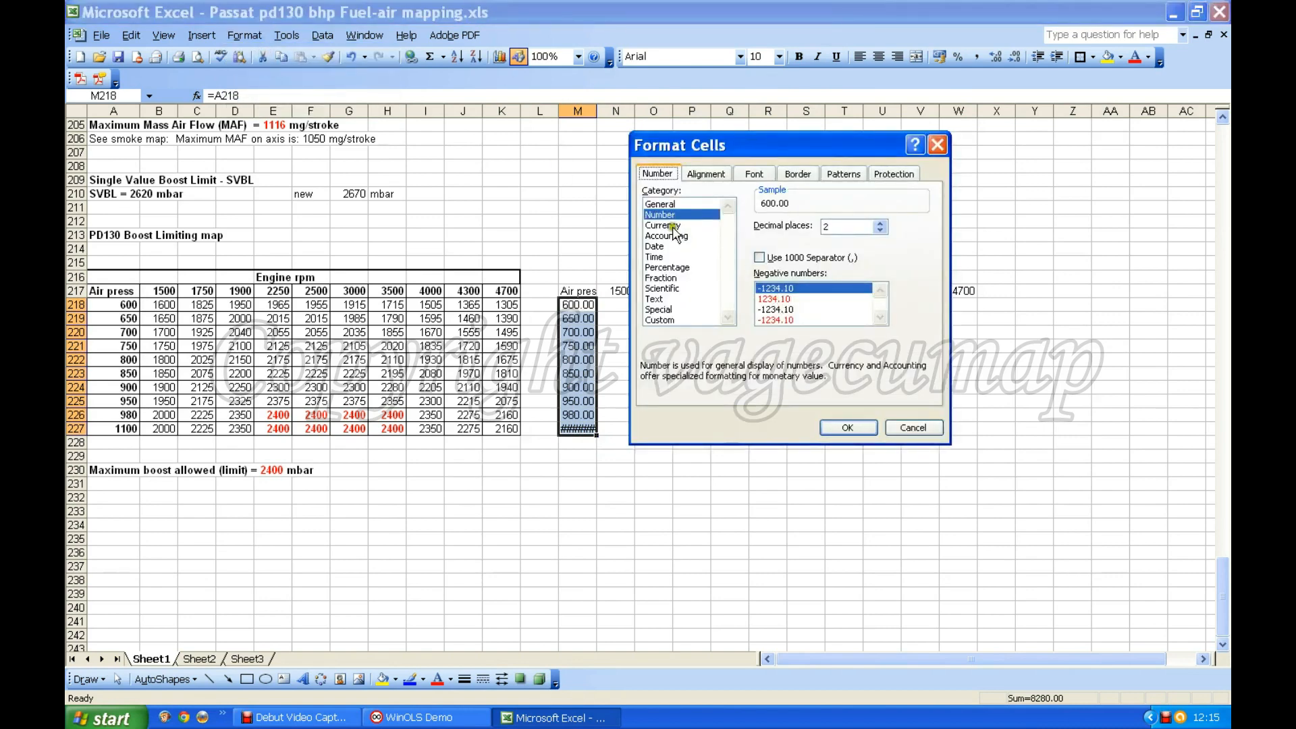
left_click(881, 231)
left_click(881, 231)
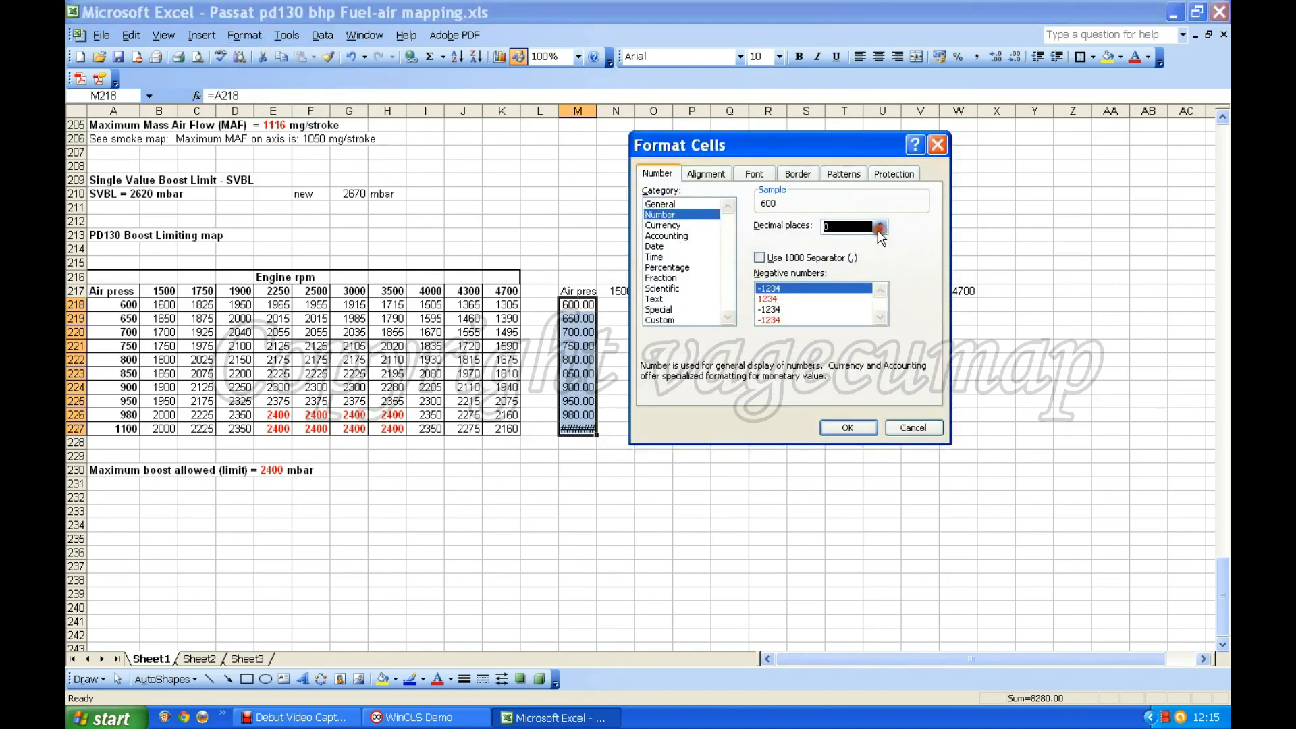
left_click(848, 428)
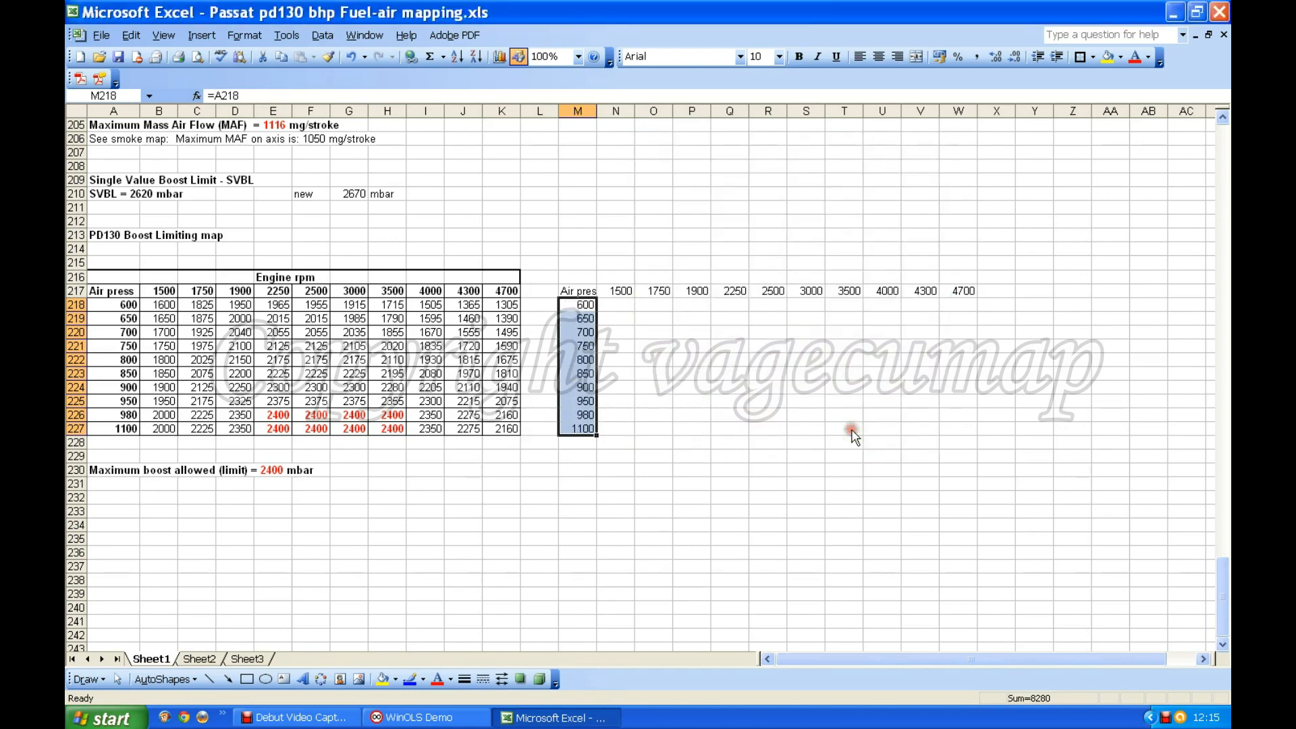
Step: Make the air pressure column M217:M227 bold and try to bold the header row M217:W217
left_click_drag(578, 290, 579, 426)
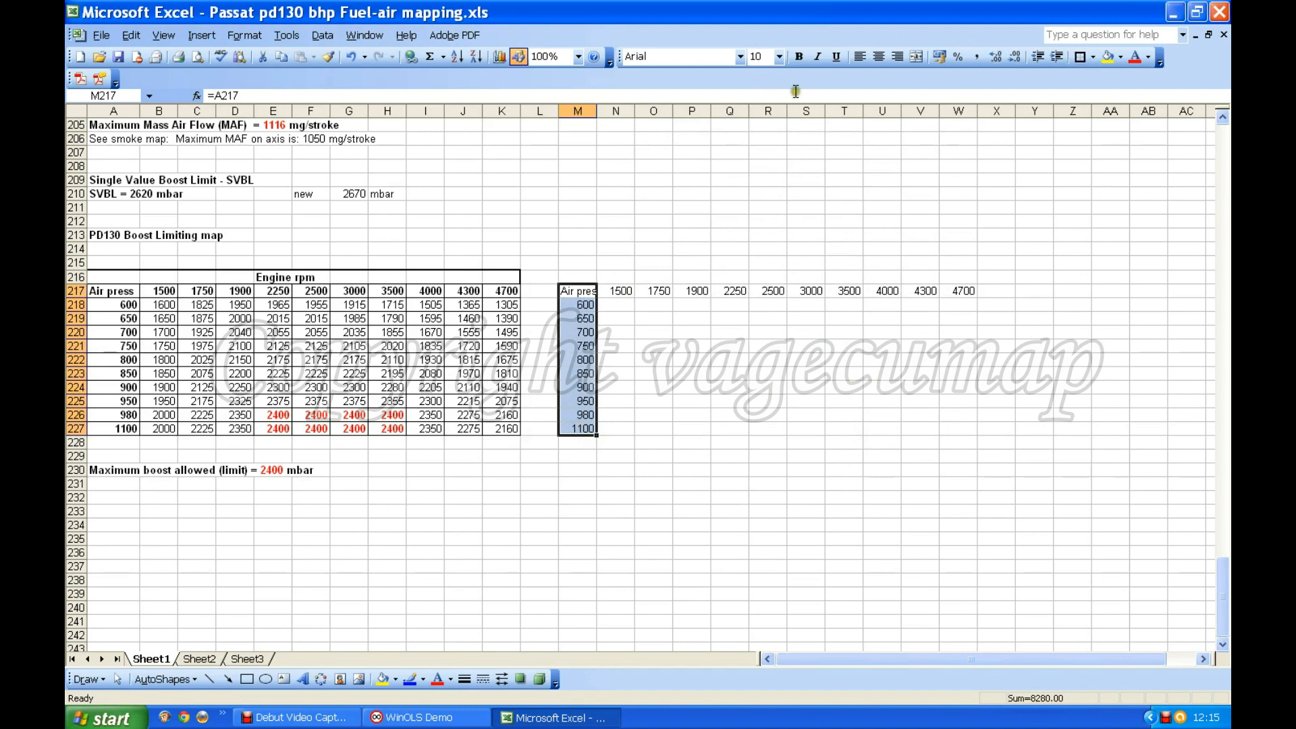
left_click(800, 59)
left_click_drag(575, 291, 962, 292)
left_click(799, 56)
left_click(799, 209)
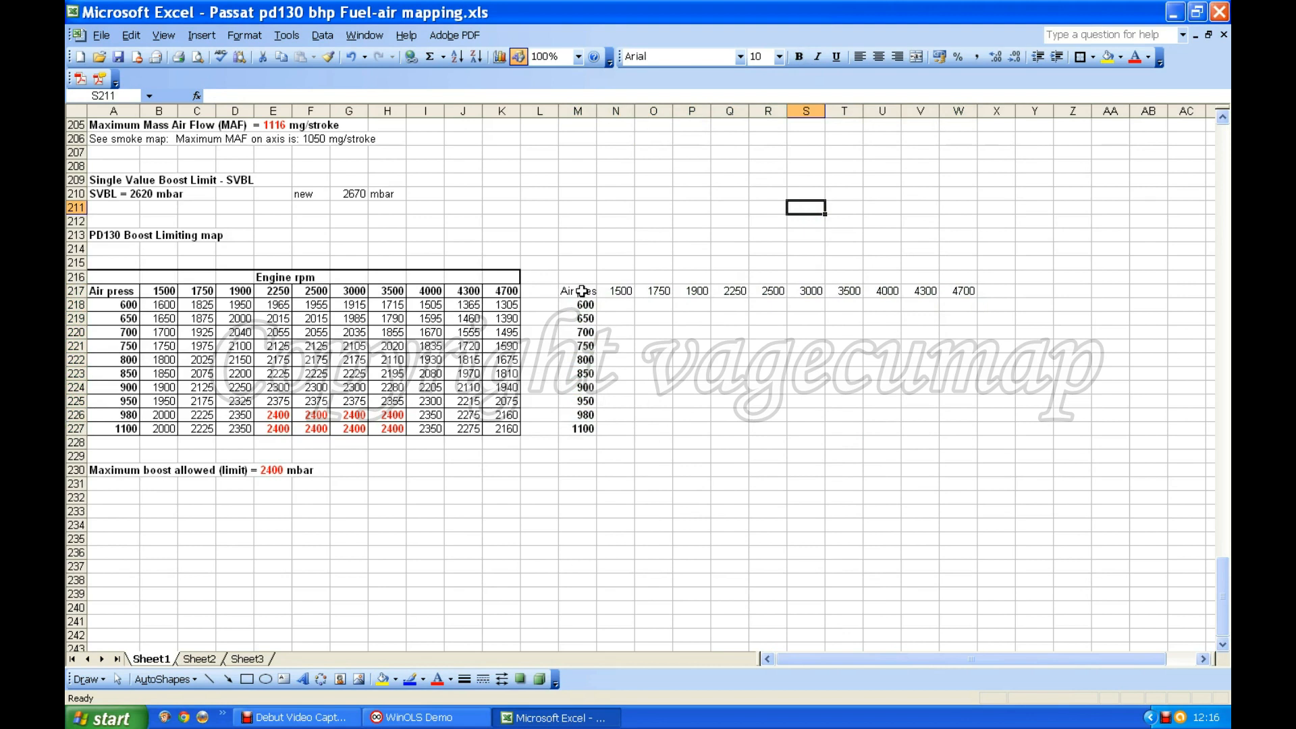
Step: Make the rpm headings in N217:W217 and the Air press heading in M217 bold
left_click(614, 291)
left_click_drag(614, 291, 964, 290)
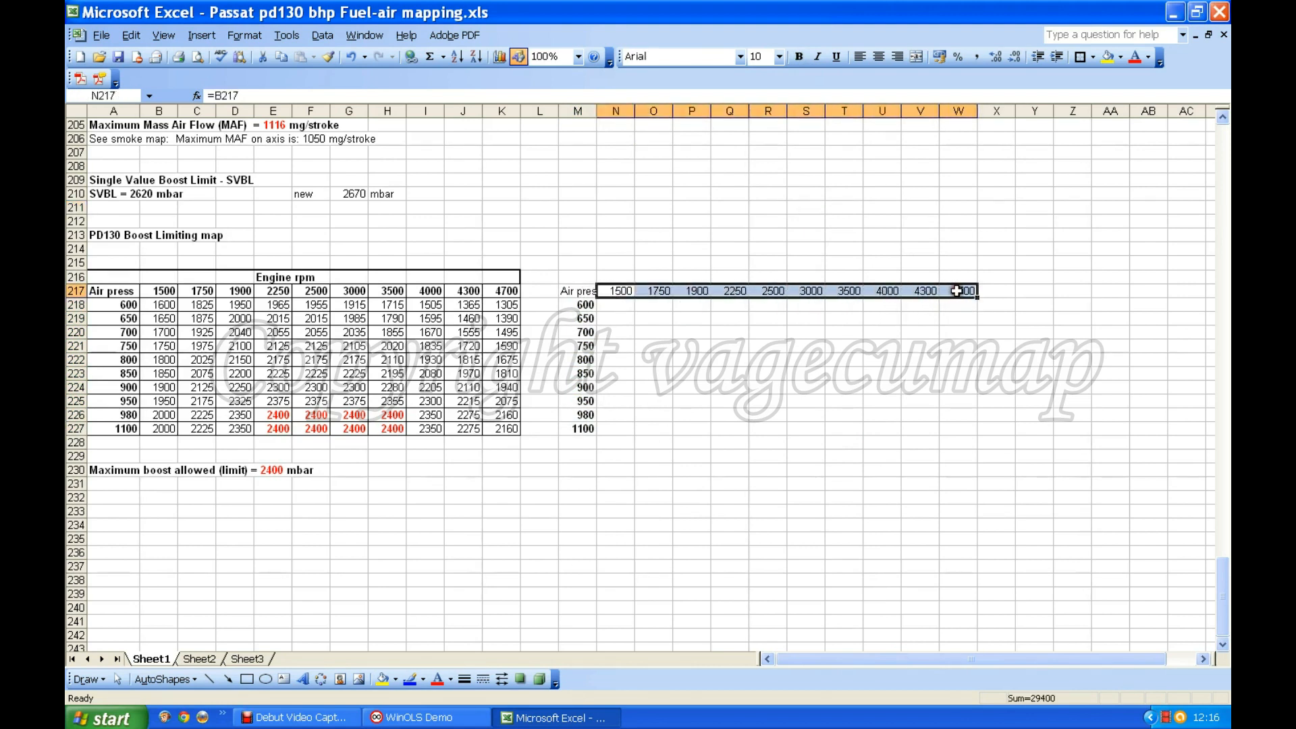
left_click(798, 56)
left_click(765, 375)
left_click(602, 291)
left_click(799, 56)
left_click(758, 226)
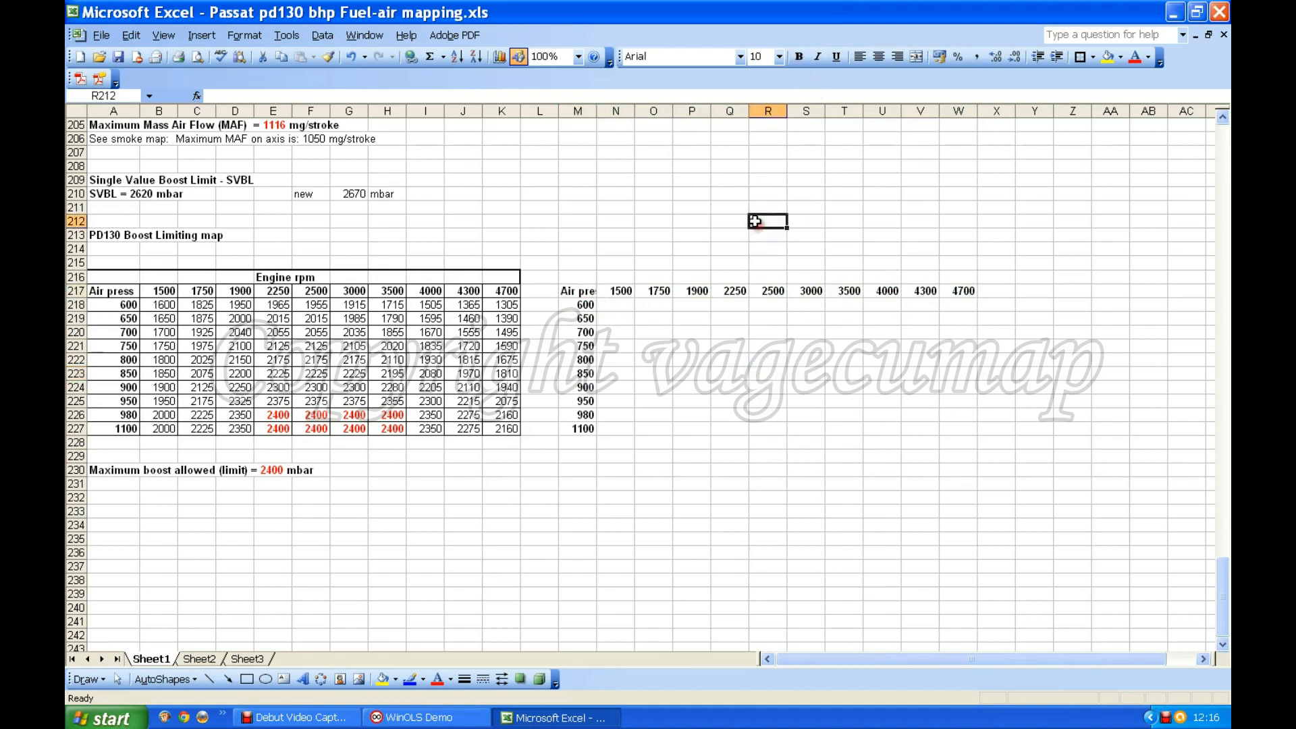
Step: Enter the formula =B218*1.1 in N218 to raise the first boost limit by 10 percent
left_click(615, 305)
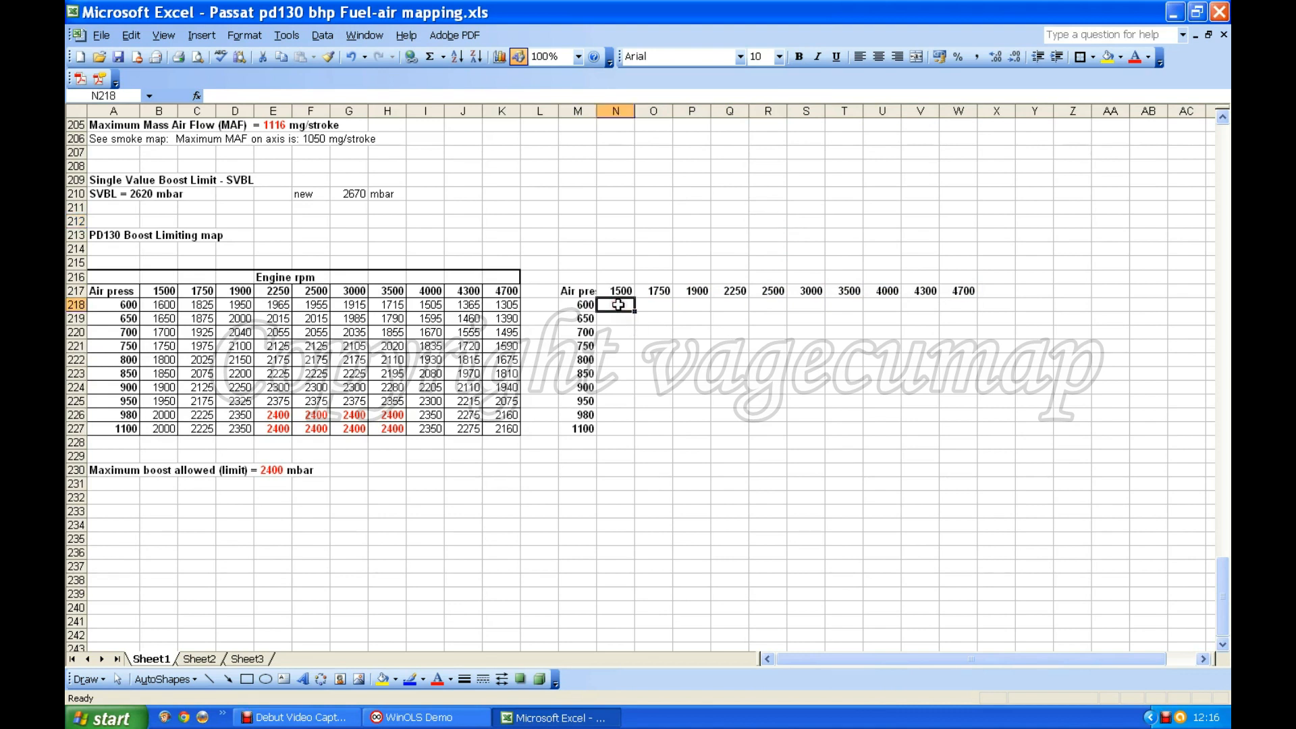
type("=")
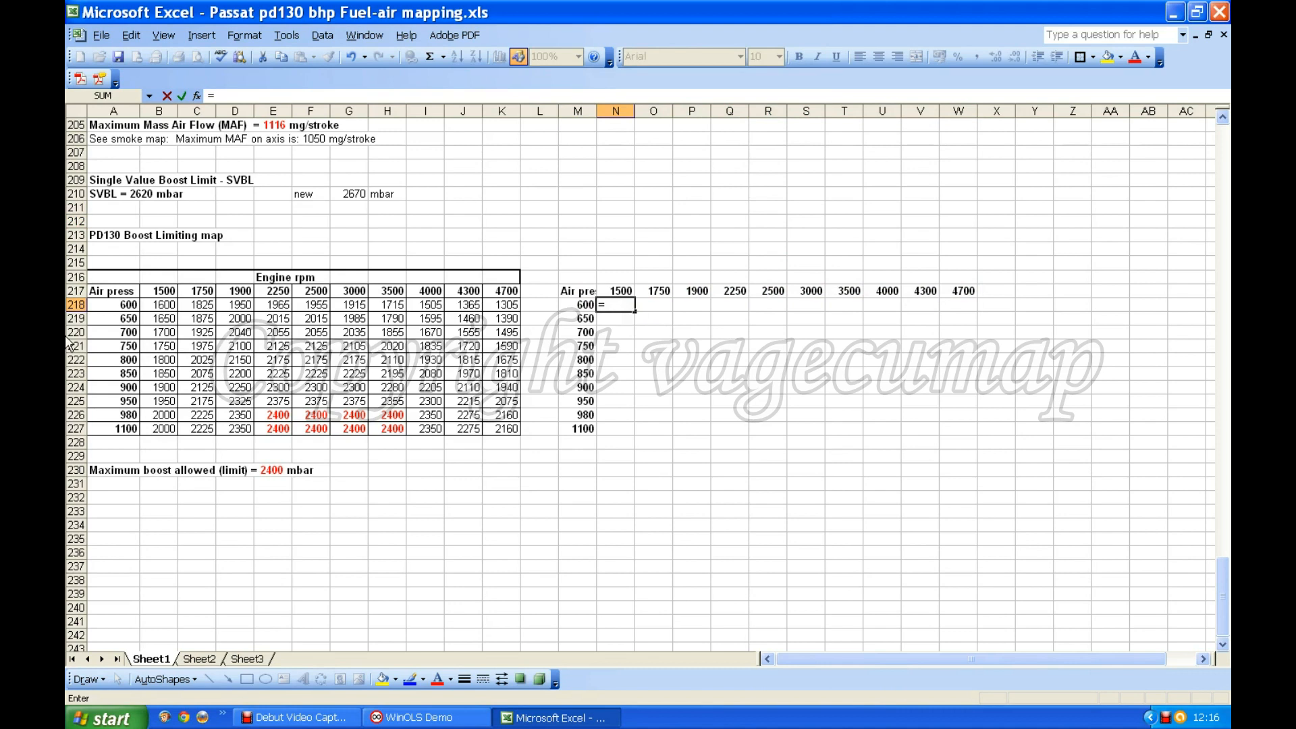
left_click(170, 304)
type("*")
type("1760")
key("Return")
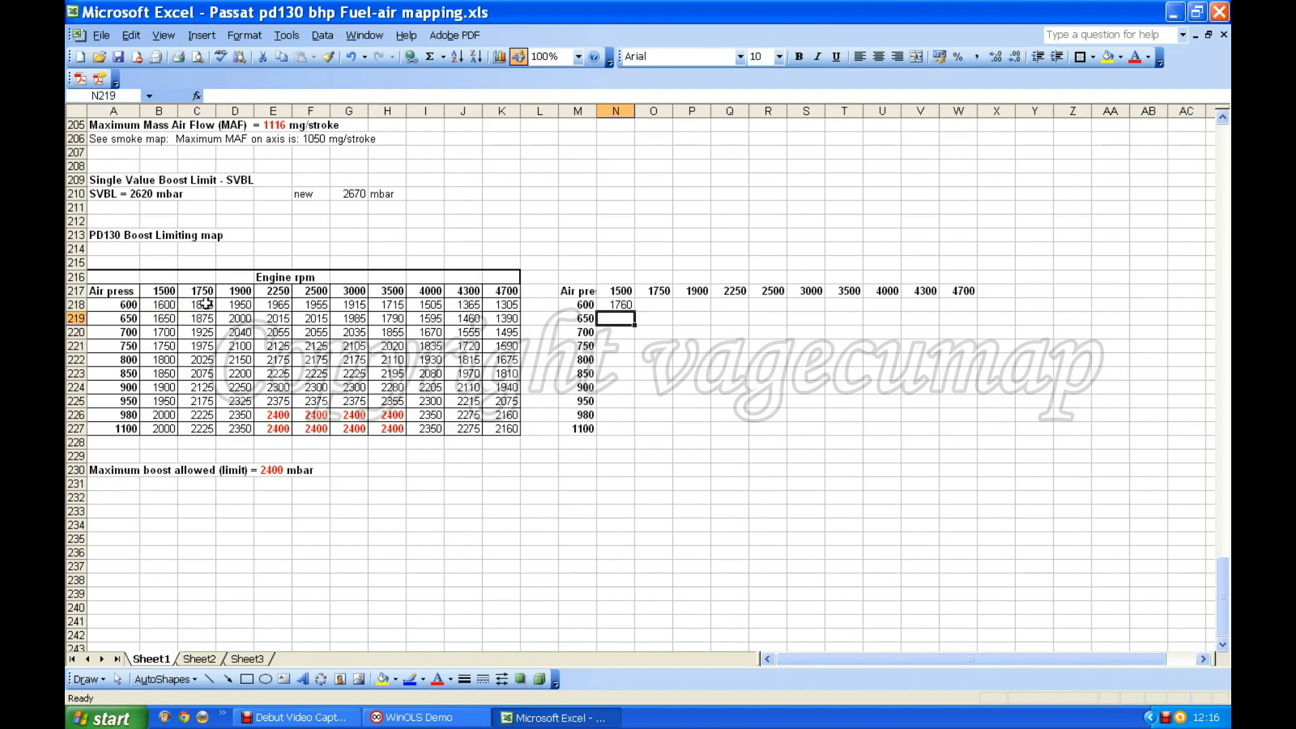
Step: Fill the =B218*1.1 formula from N218 through the whole new map, N218:W227
left_click(617, 305)
left_click_drag(634, 311, 635, 436)
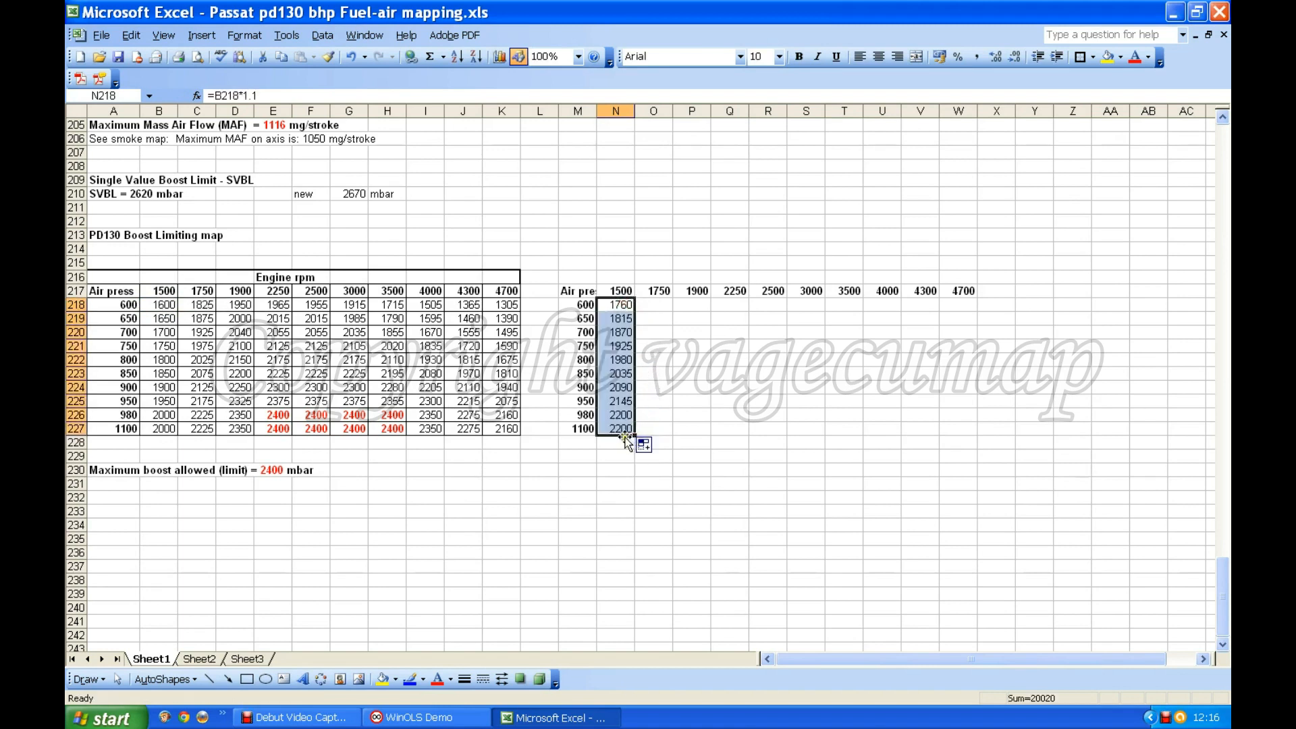
left_click_drag(643, 435, 978, 440)
left_click(816, 423)
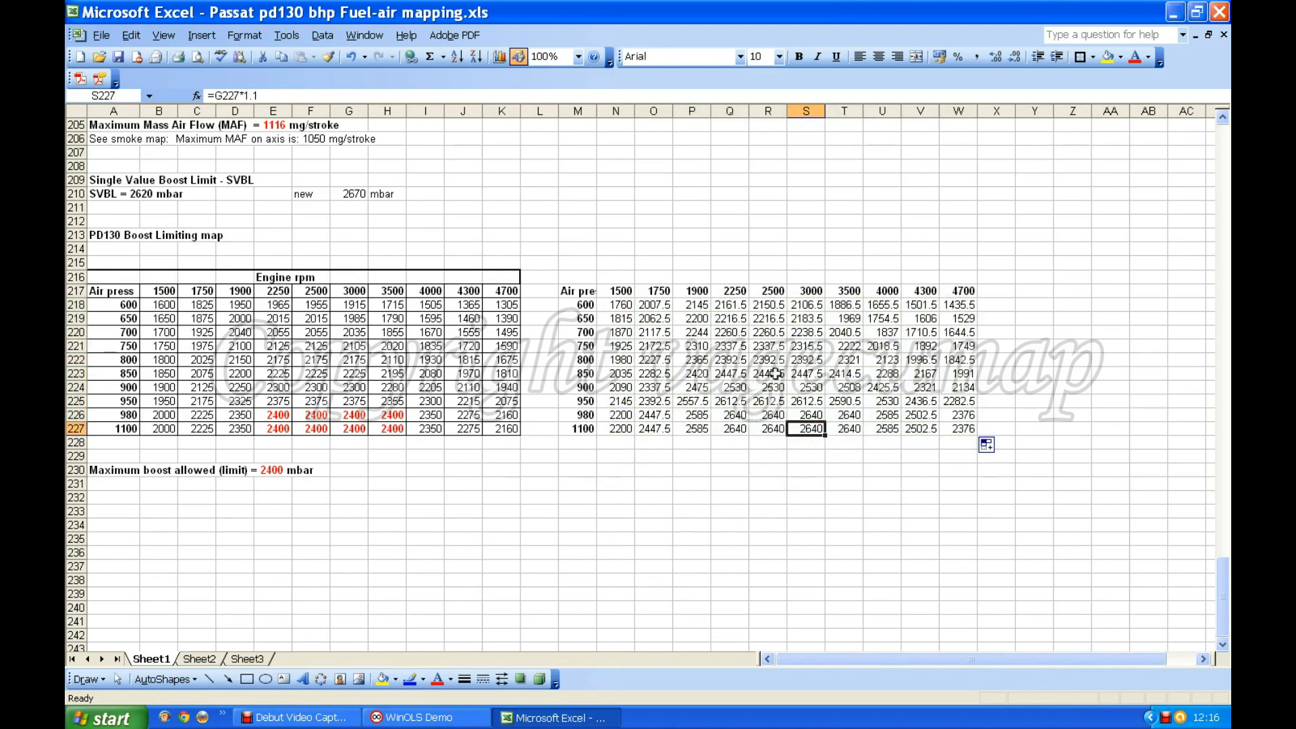
Step: Format the raised boost limits in N218:W227 as numbers with 0 decimal places
left_click_drag(624, 305, 947, 428)
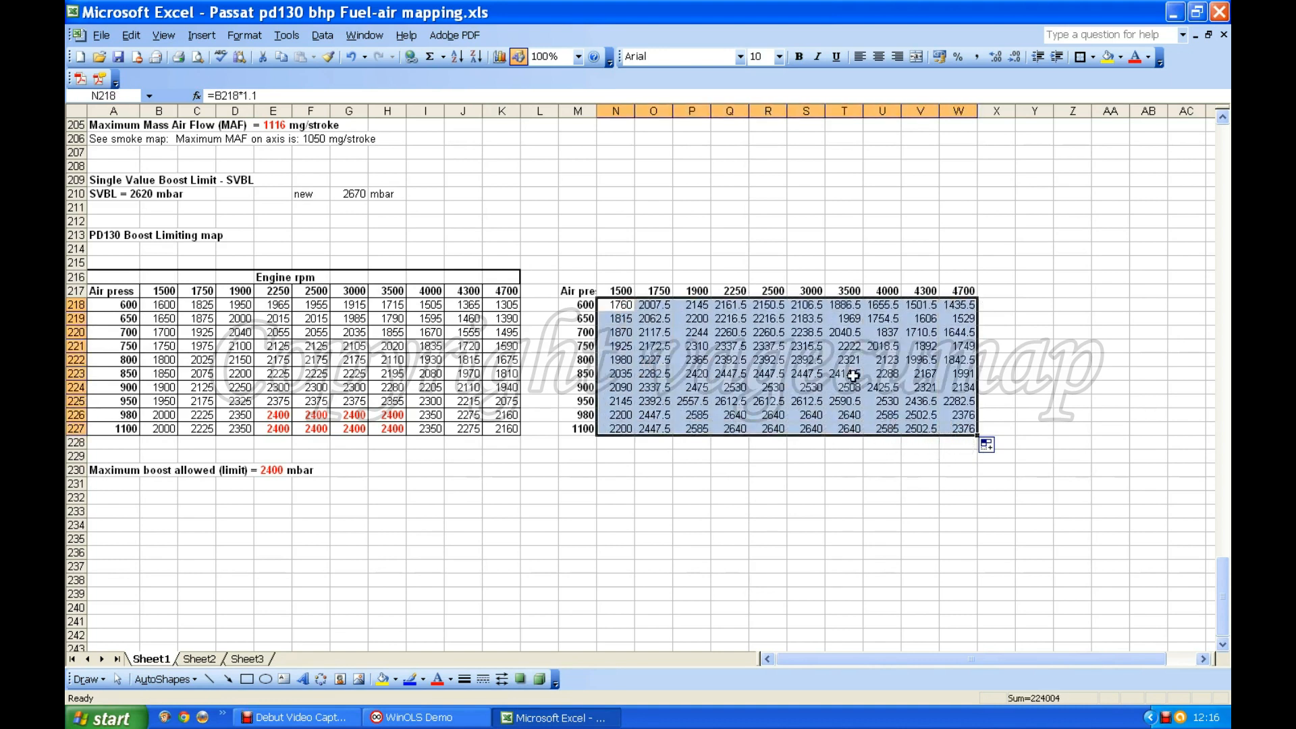
left_click(245, 35)
left_click(257, 51)
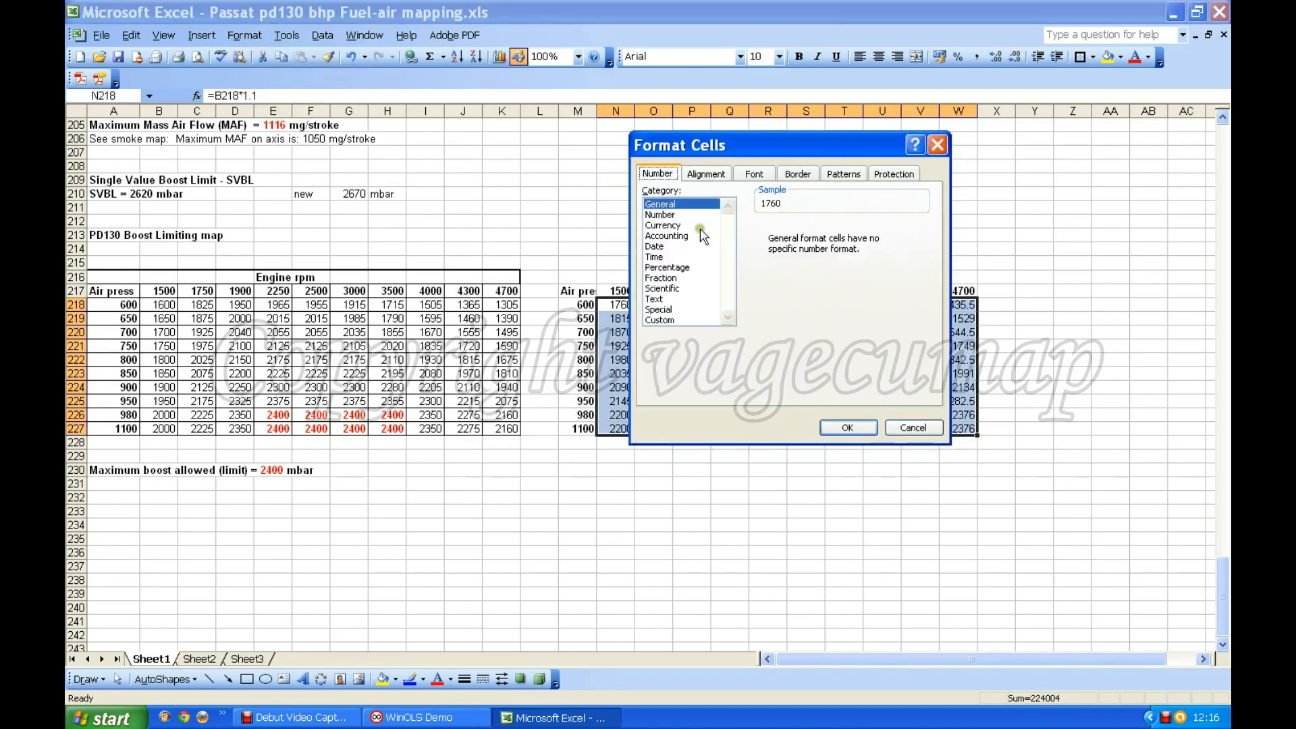
left_click(659, 214)
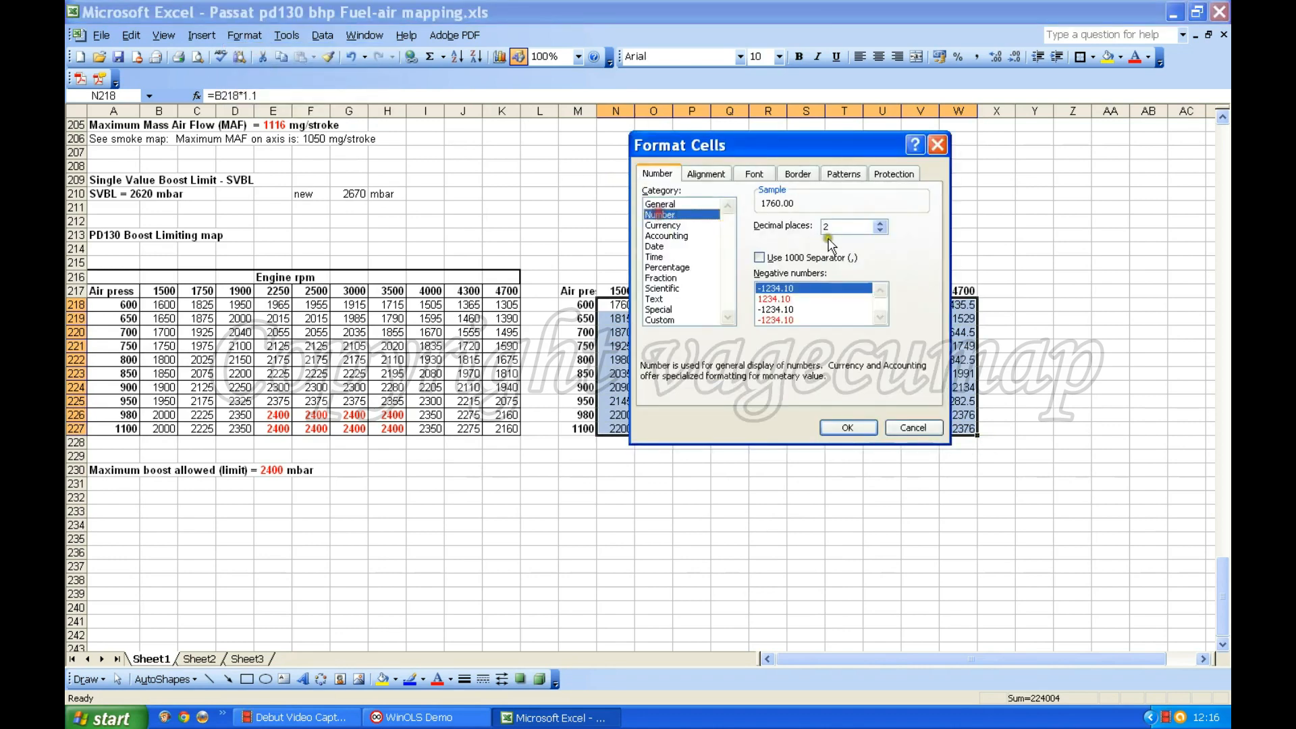
left_click(882, 229)
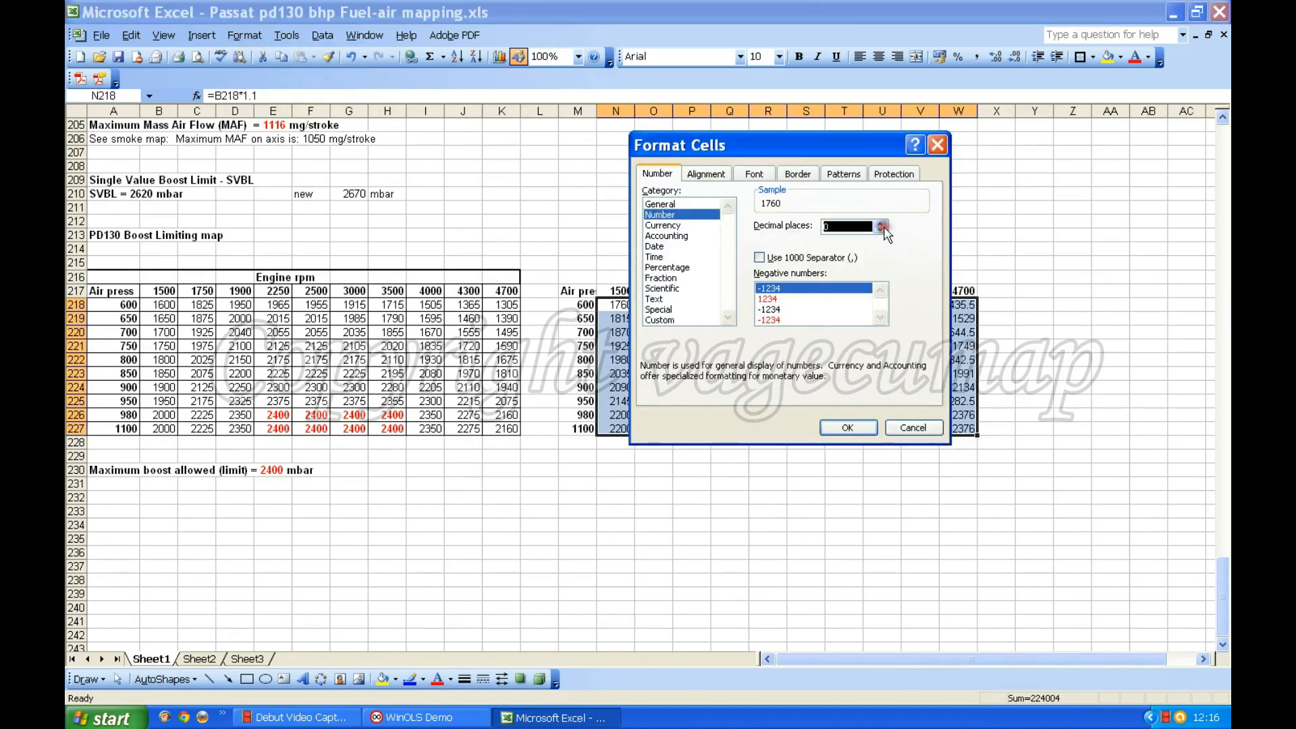
left_click(845, 427)
left_click(803, 372)
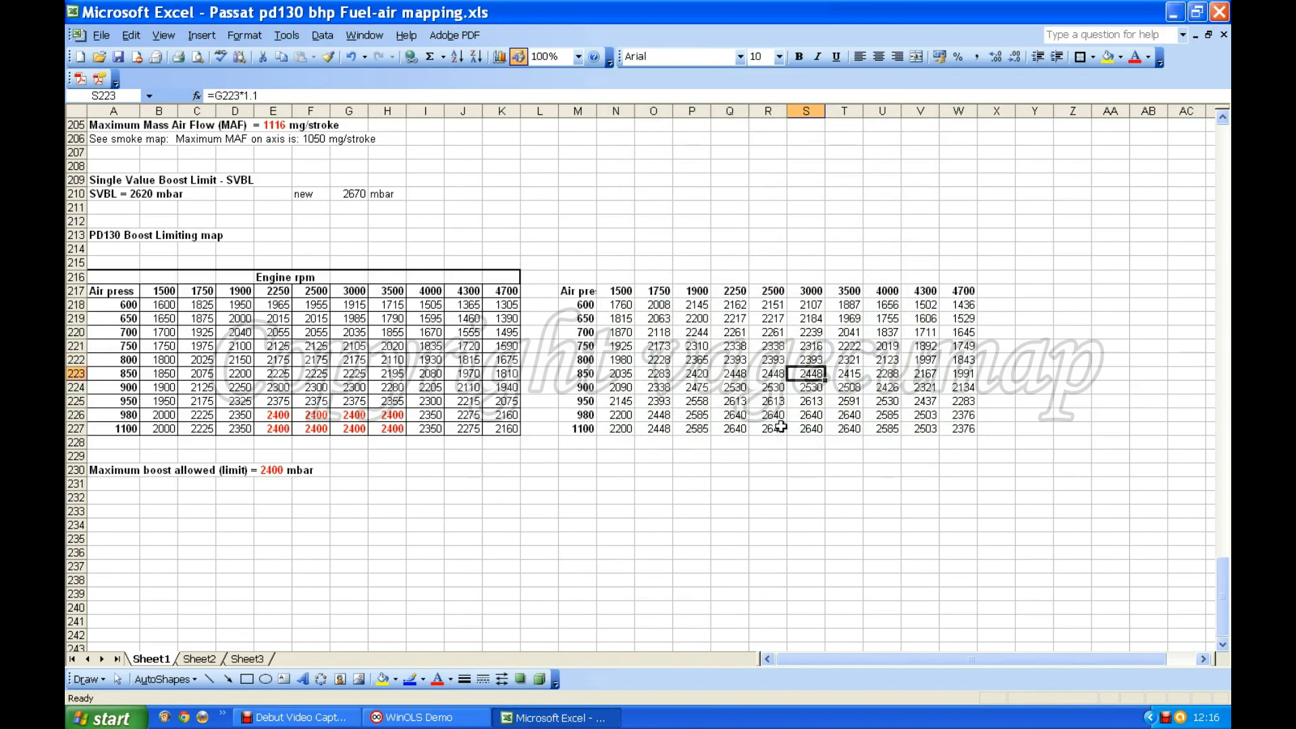
scroll(781, 427, "up", 20)
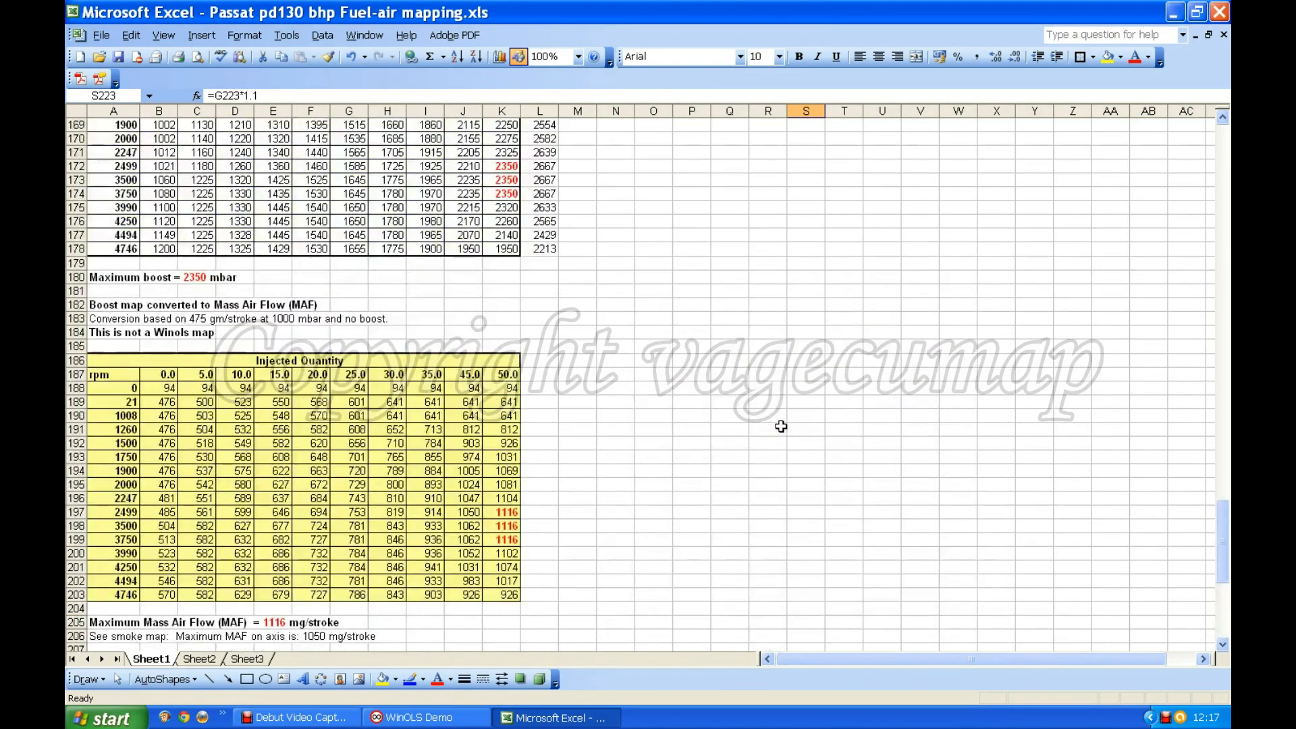
scroll(781, 427, "down", 7)
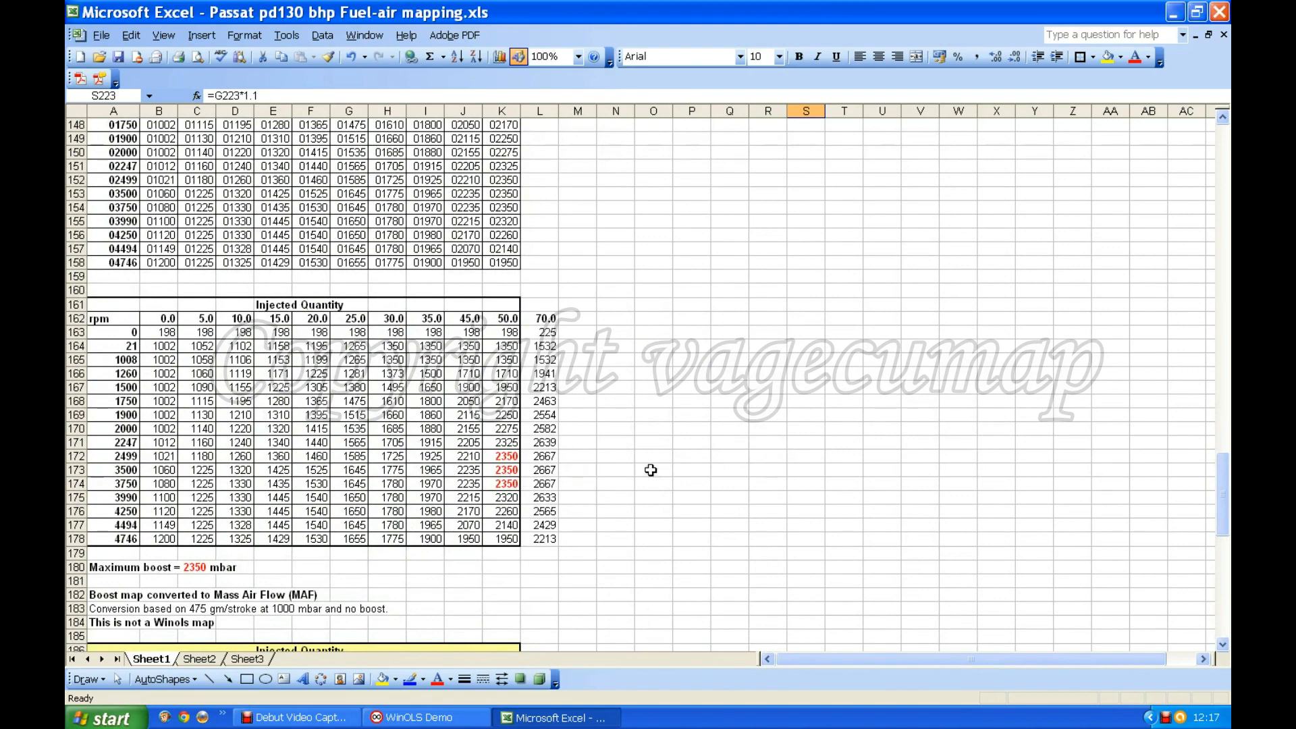
scroll(998, 292, "down", 20)
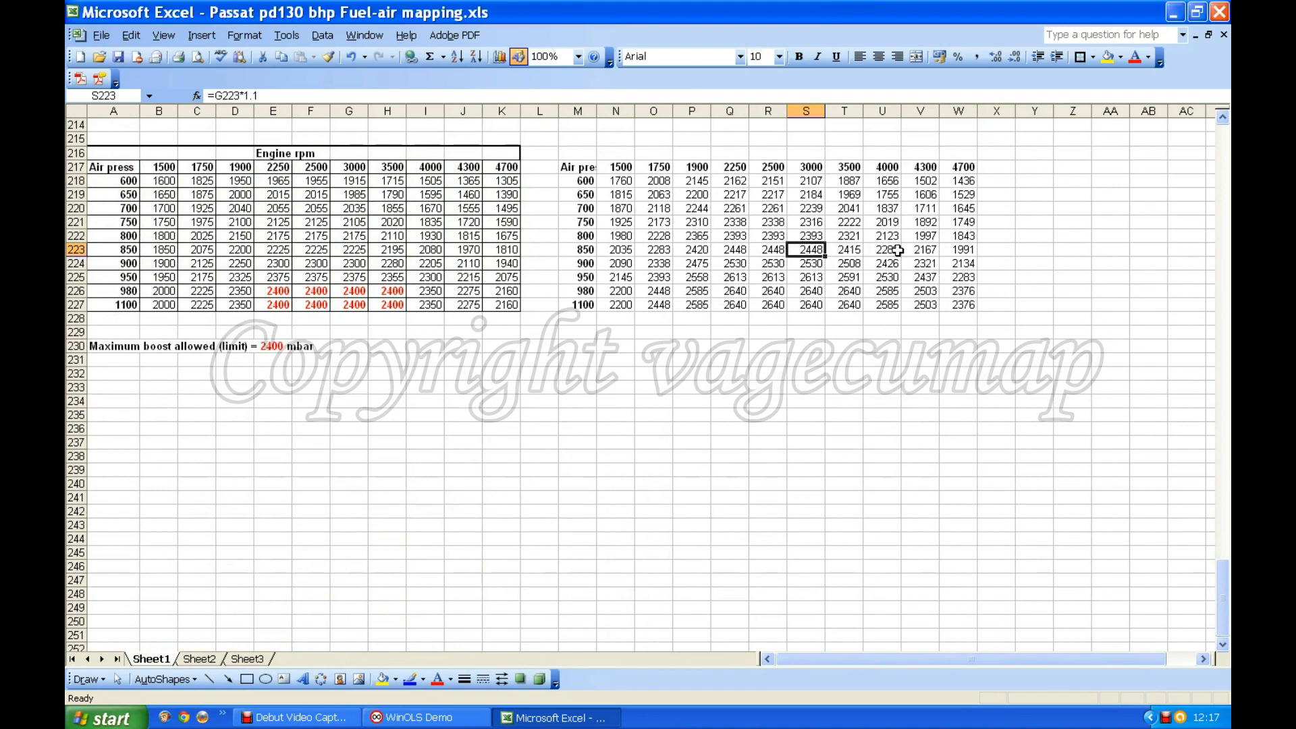
Step: Change the formula in N218 to =B218*1.15 to raise the first boost limit by 15 percent
scroll(874, 243, "up", 3)
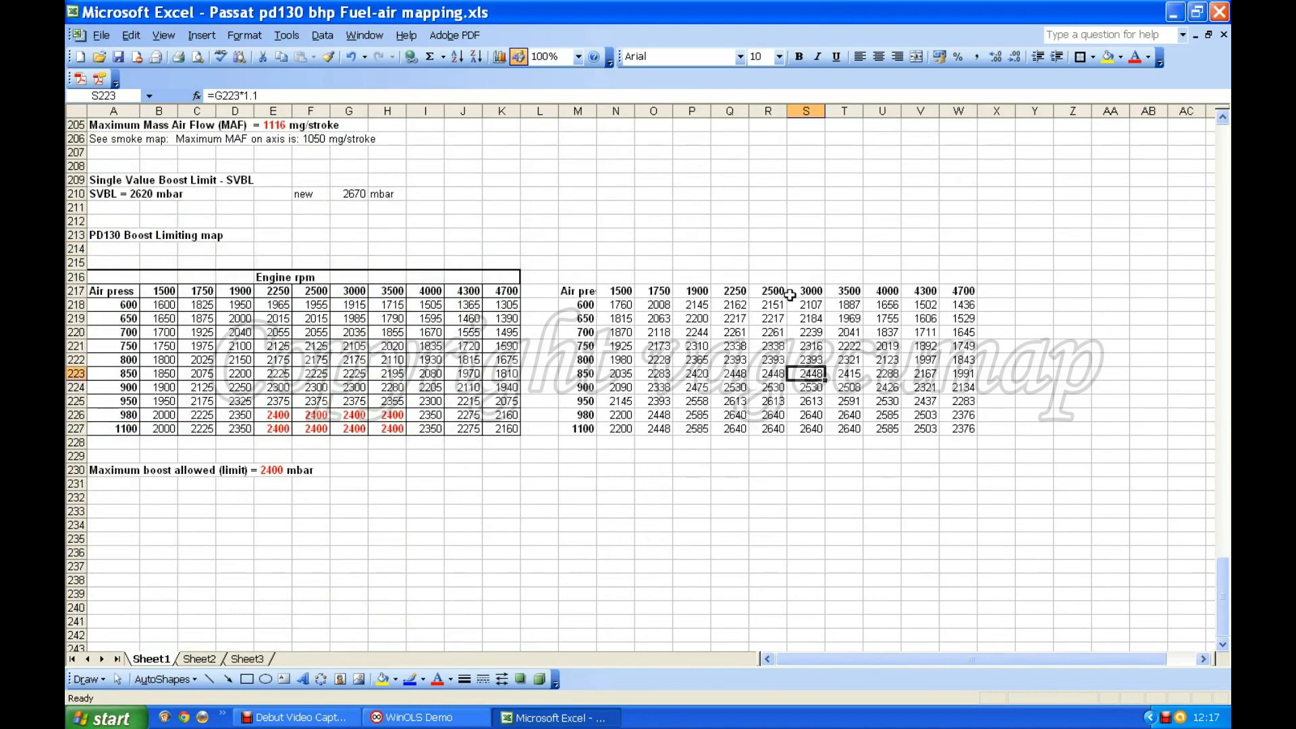
left_click(618, 305)
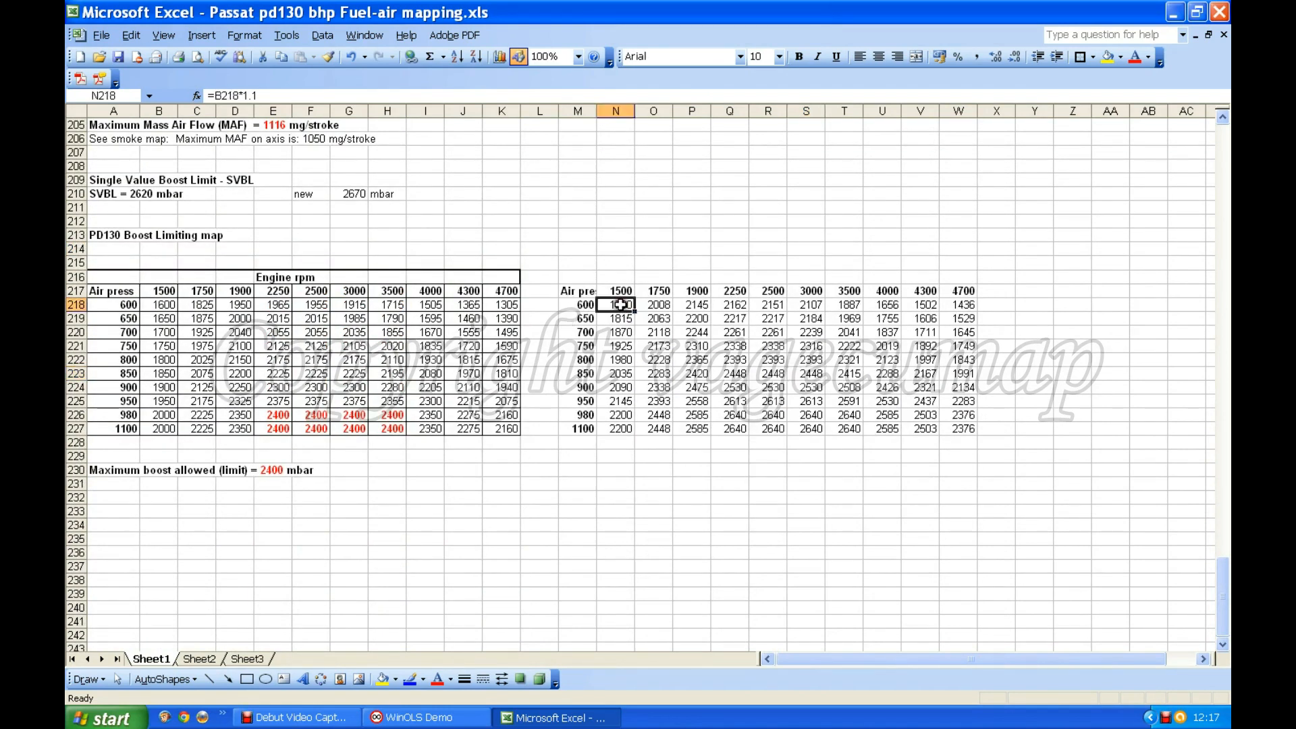
left_click(260, 95)
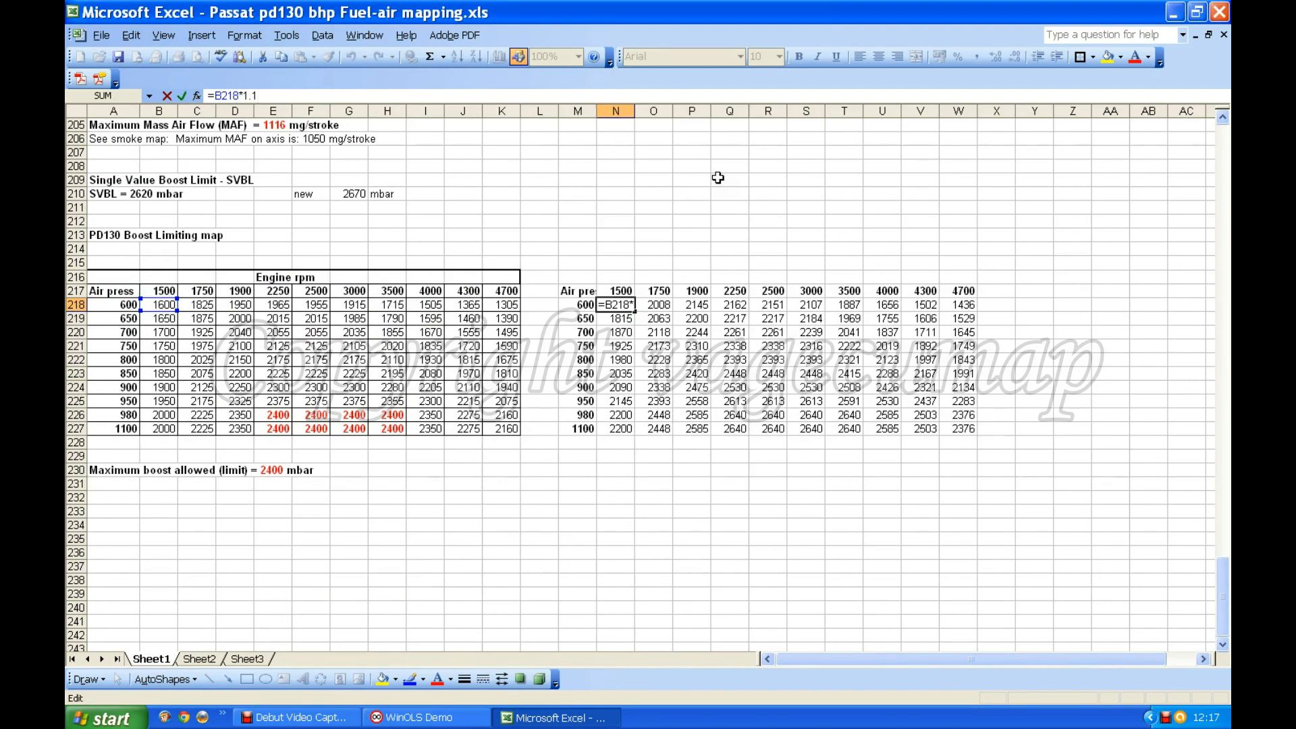
type("5")
key("Return")
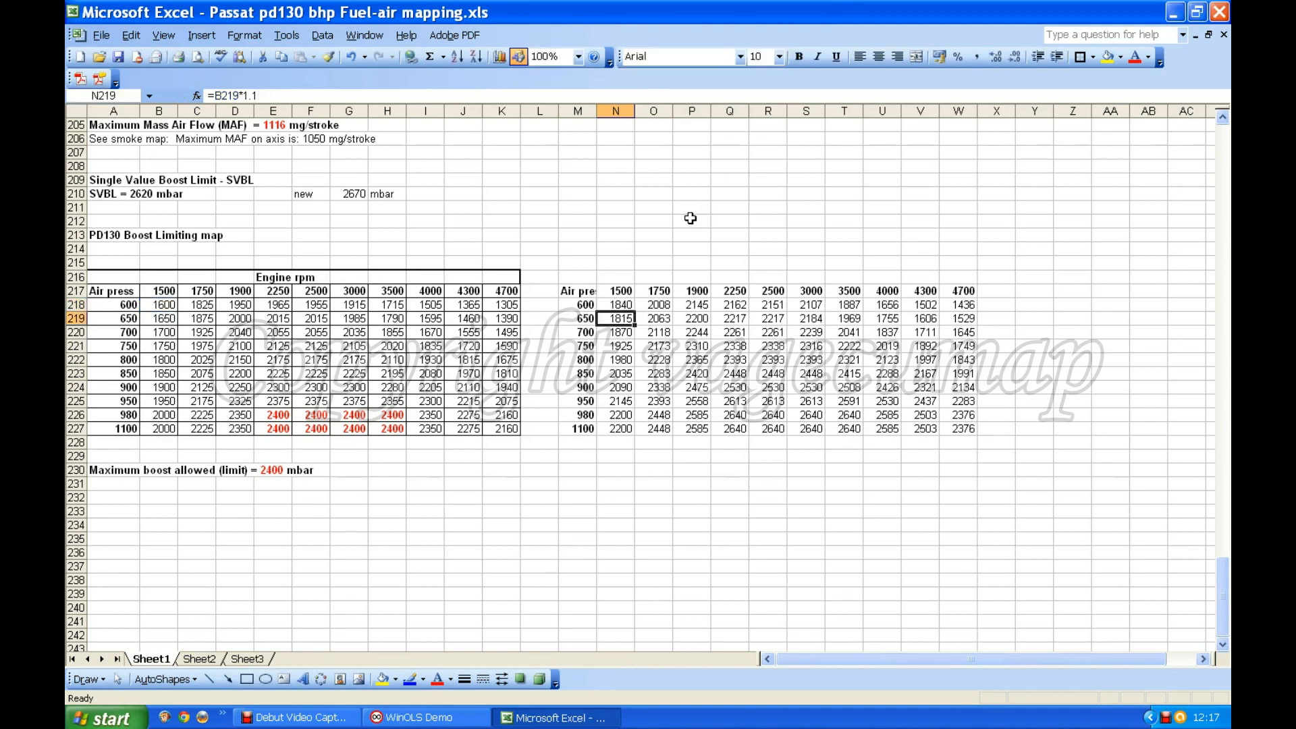
Step: Fill the =B218*1.15 formula from N218 through the whole new boost limiting map, N218:W227
left_click(620, 307)
left_click_drag(636, 311, 636, 429)
left_click(623, 430)
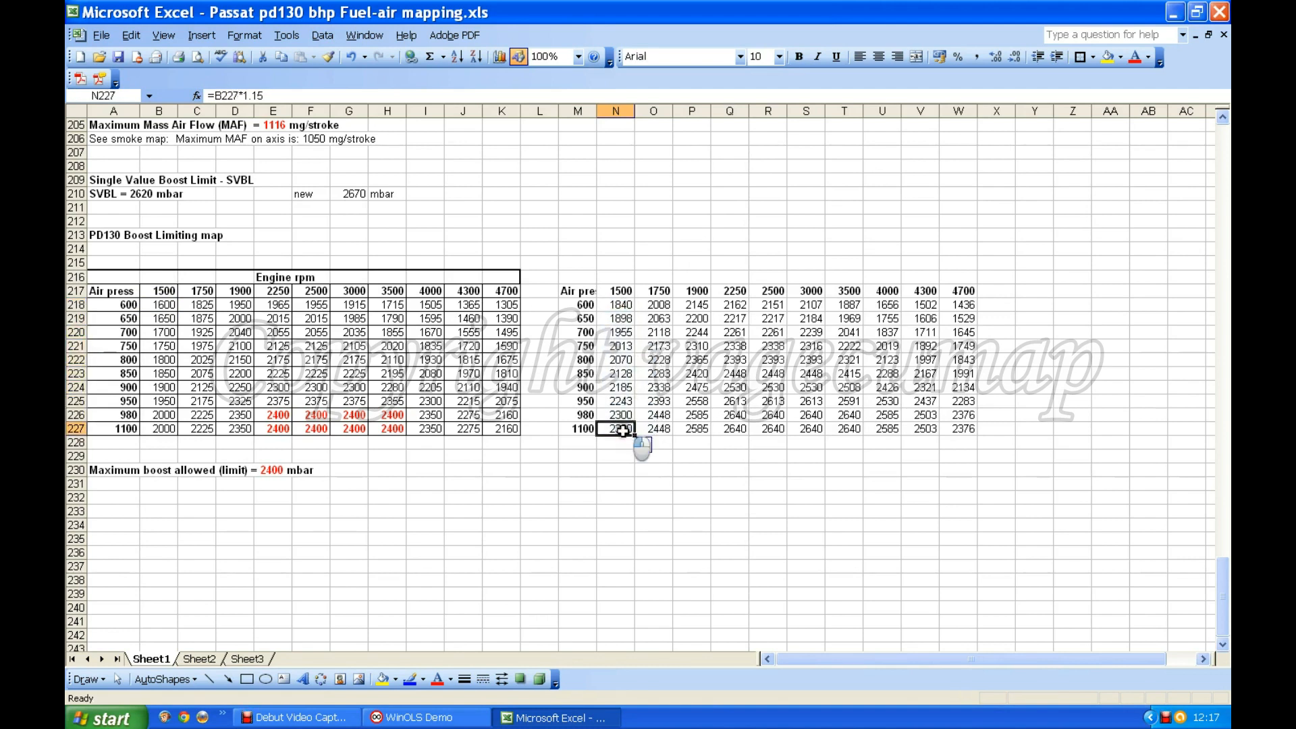
left_click_drag(619, 305, 977, 436)
left_click(804, 425)
left_click(768, 429)
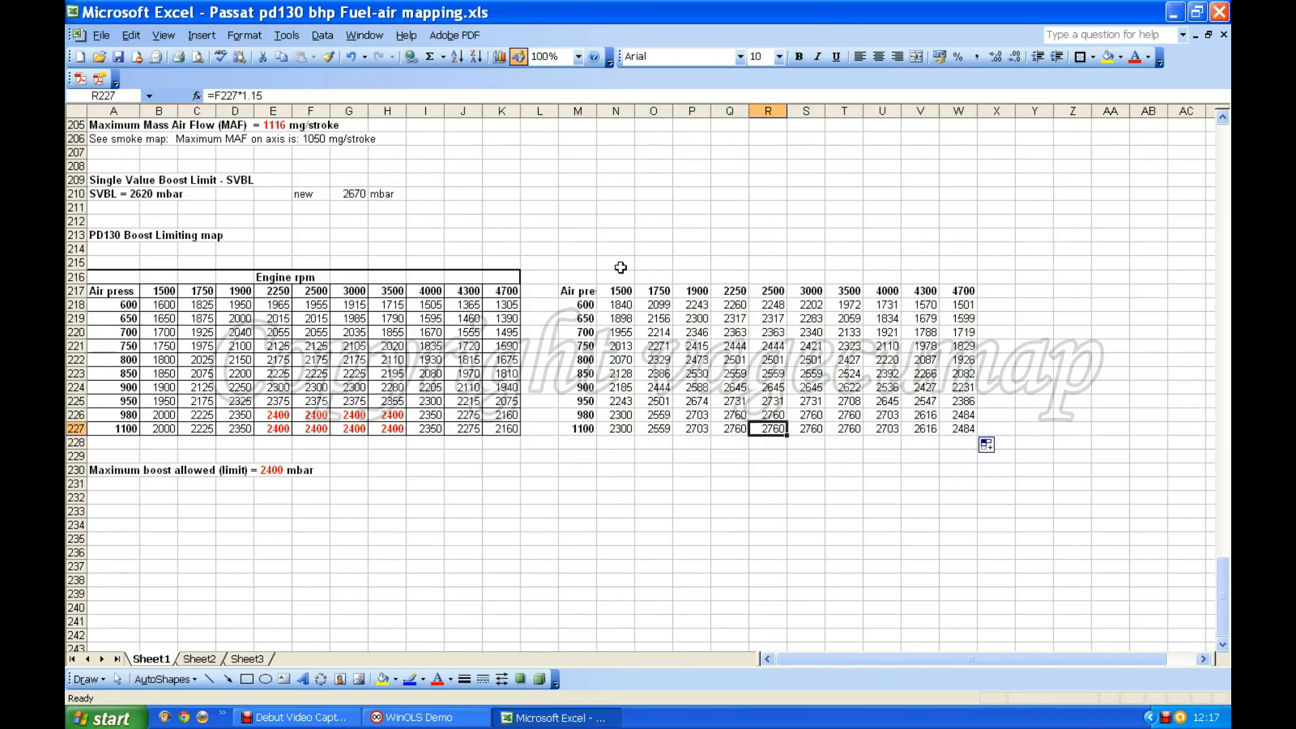
Step: Change the formula in N218 to =B218*1.13
scroll(620, 269, "up", 3)
scroll(619, 269, "down", 2)
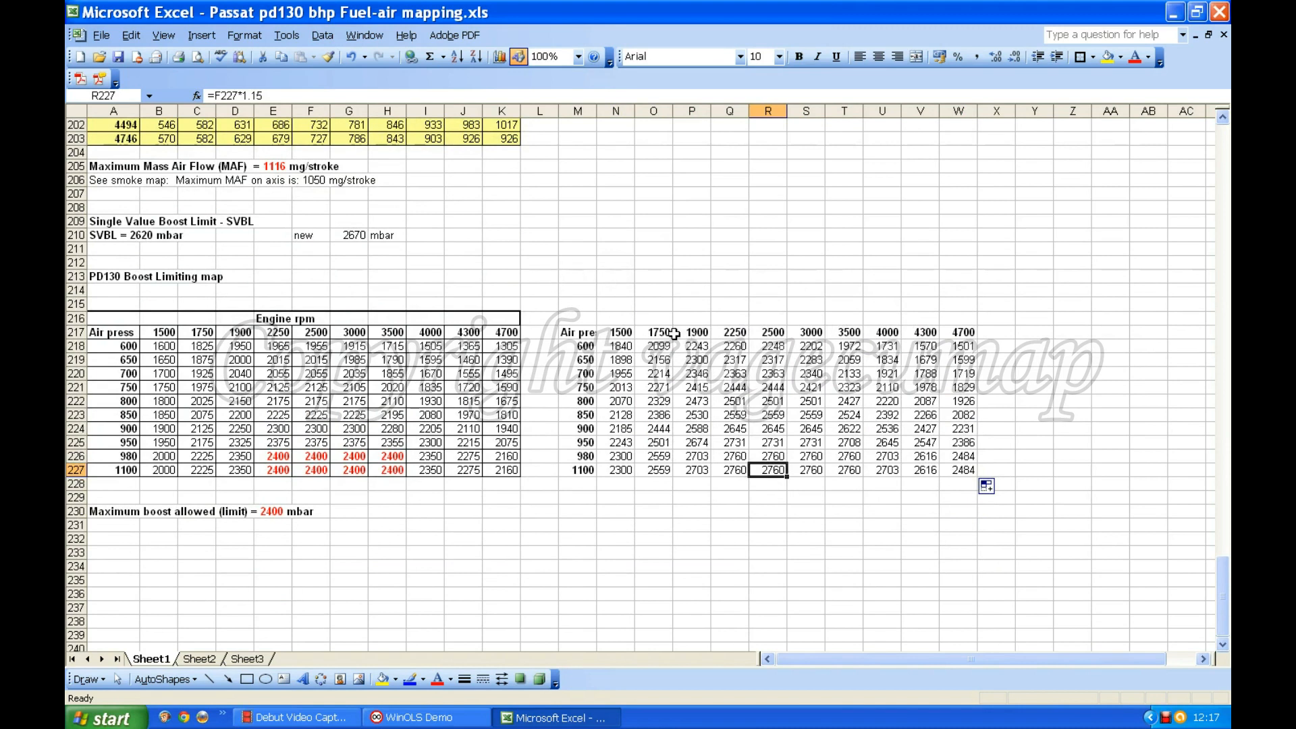
left_click(622, 347)
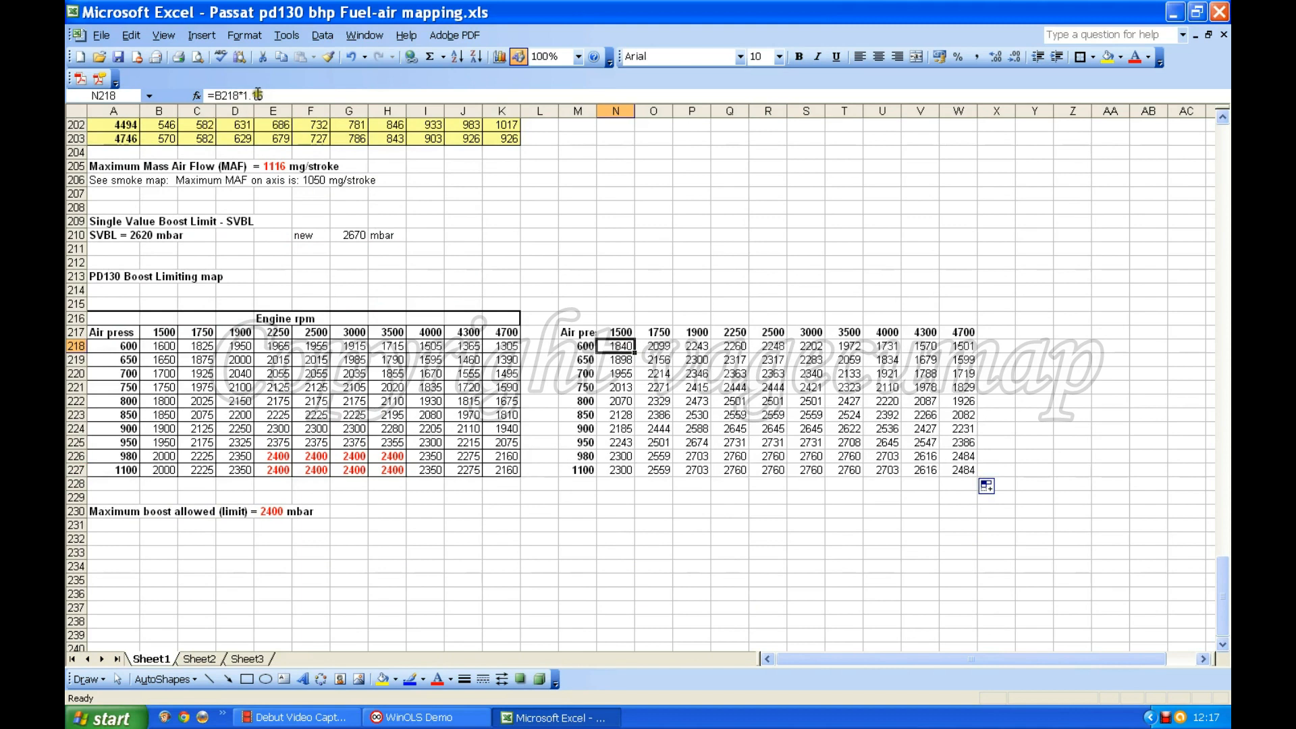
key("F2")
key("BackSpace")
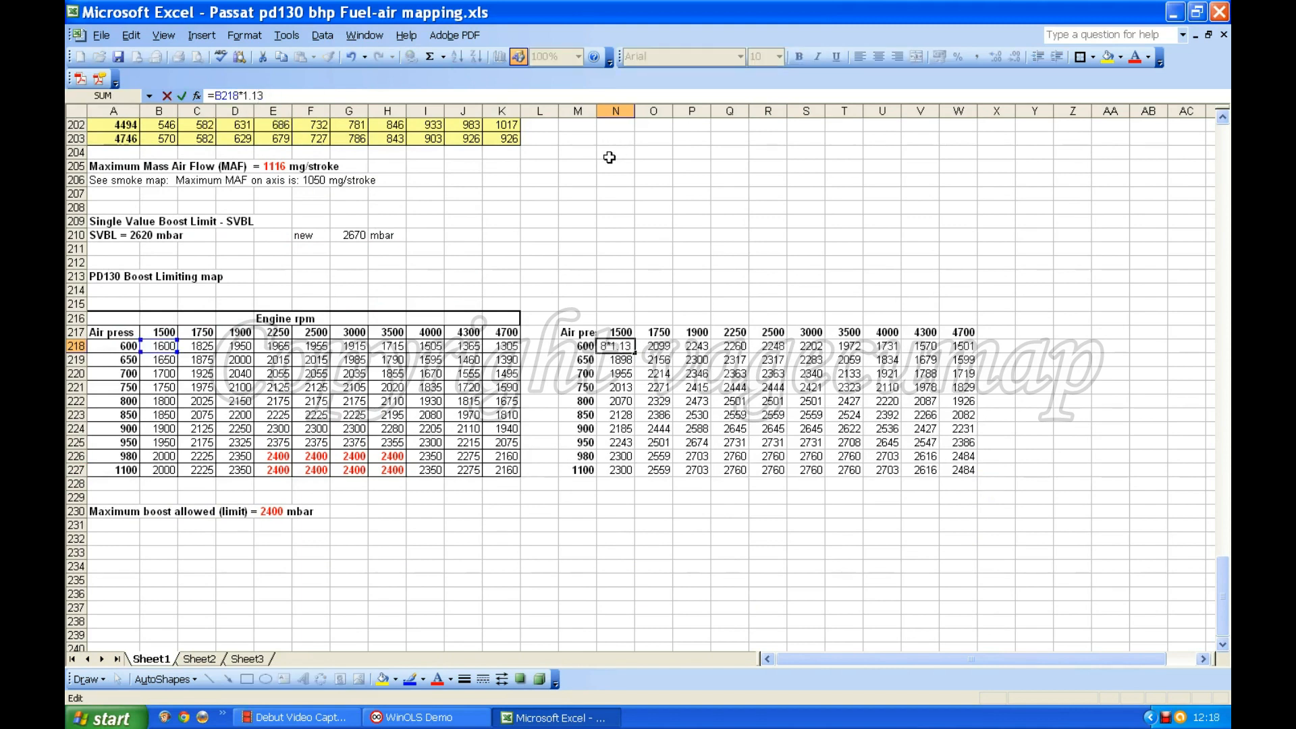
key("Return")
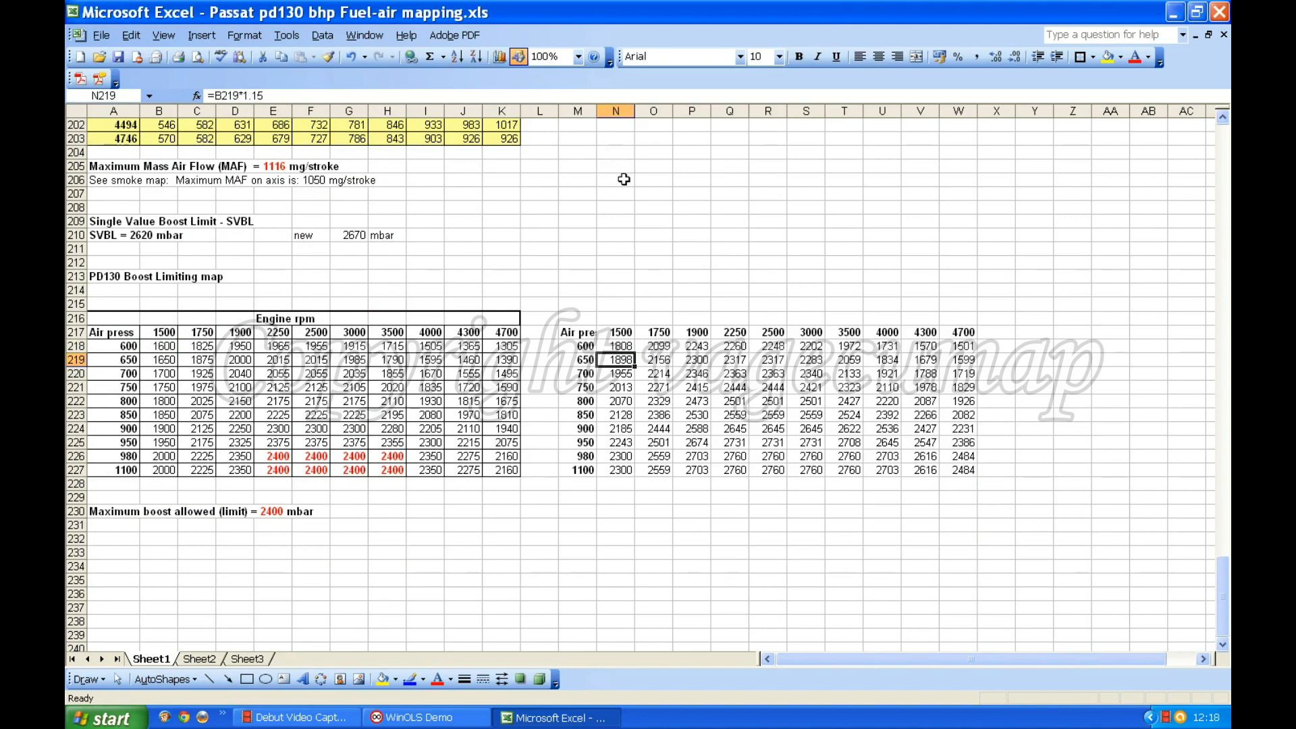
Step: Fill the =B218*1.13 formula from N218 through the new boost limiting map, N218:W227
left_click(619, 346)
left_click_drag(635, 352, 979, 475)
left_click_drag(812, 457, 812, 469)
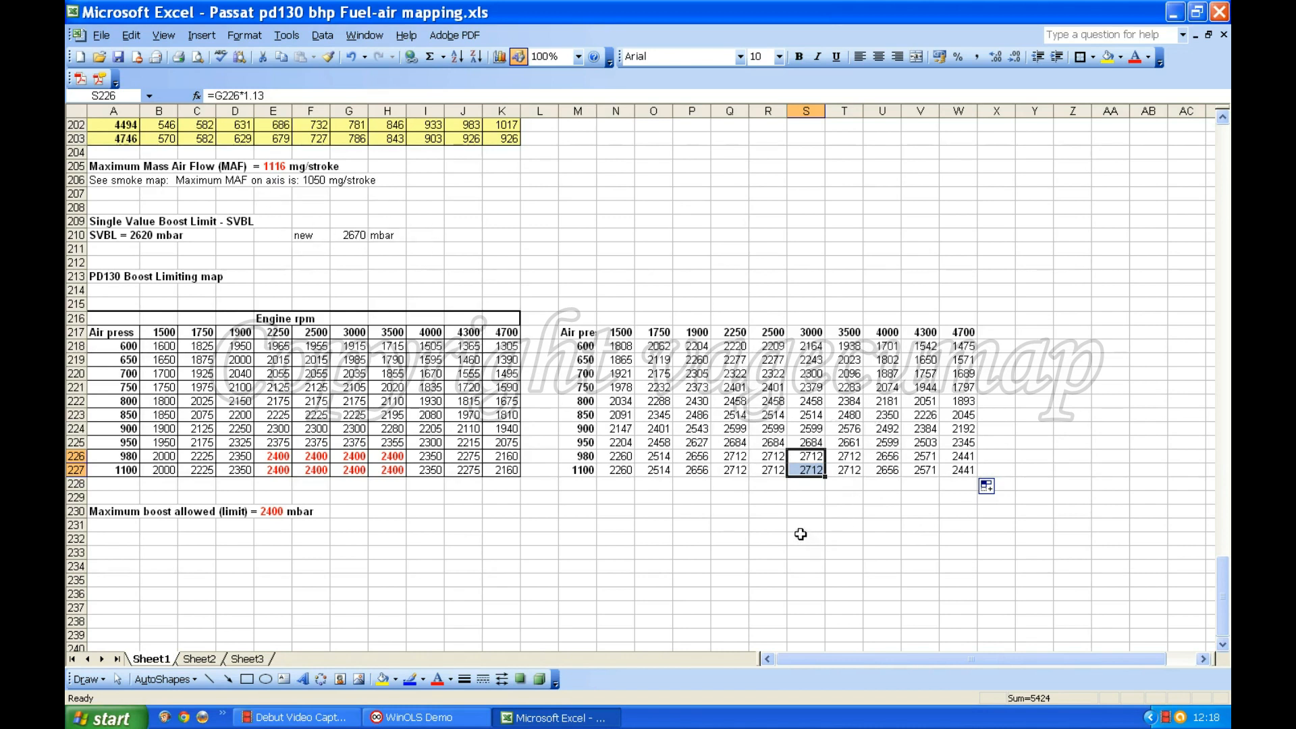
Step: Try a lower multiplier in S226, the boost limit at air pressure 980 and 3000 rpm, and undo that change
left_click(266, 96)
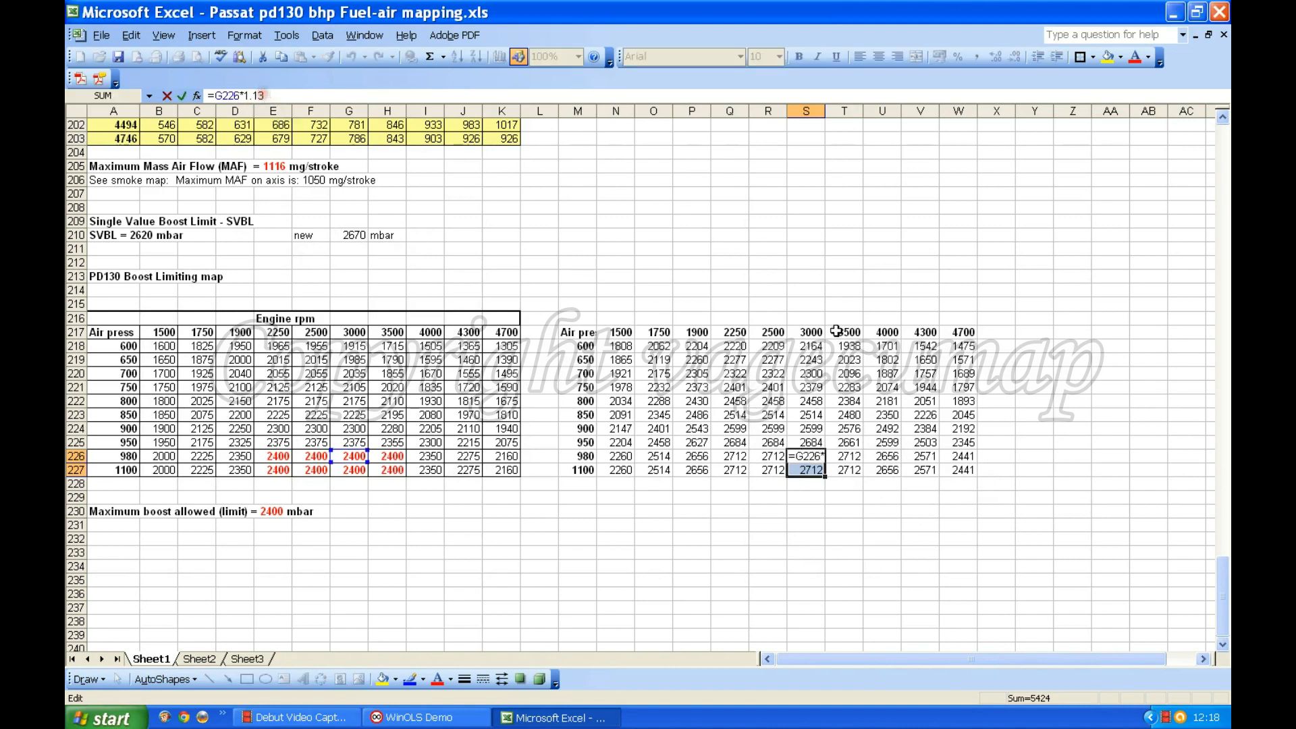
key("BackSpace")
left_click(621, 292)
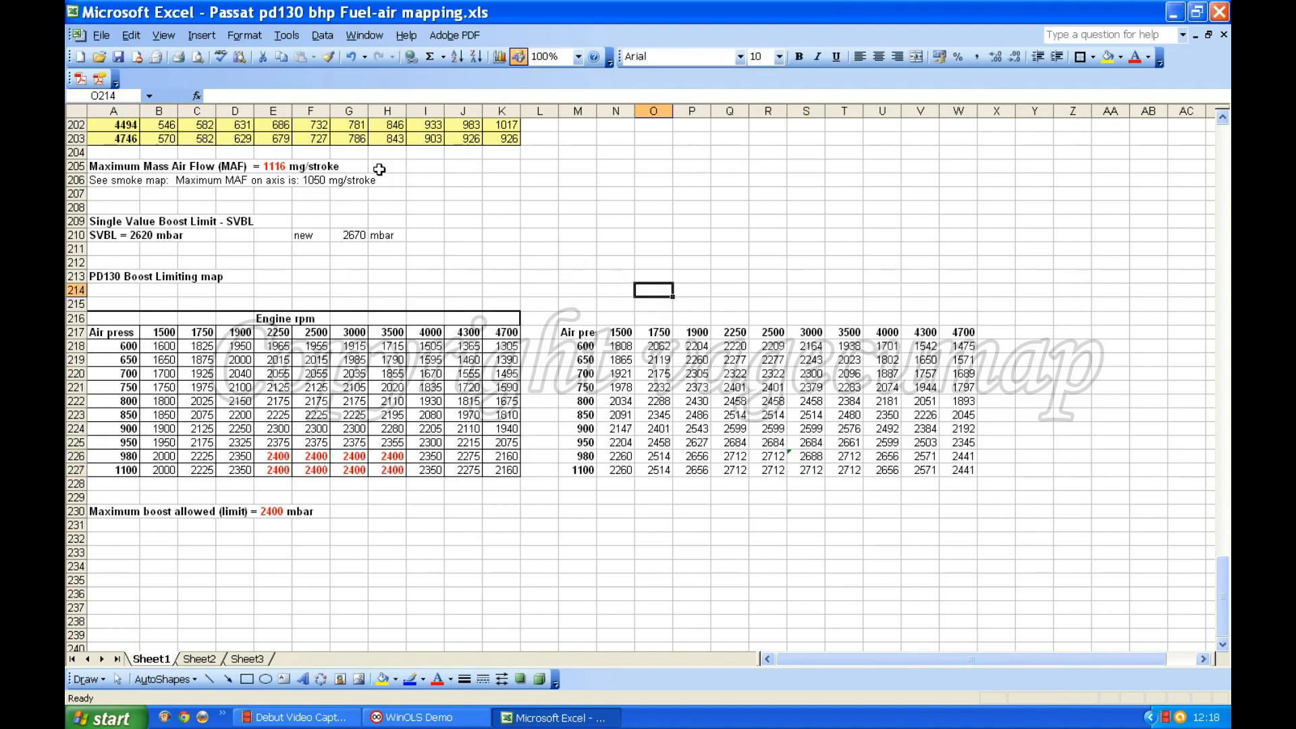
left_click(352, 58)
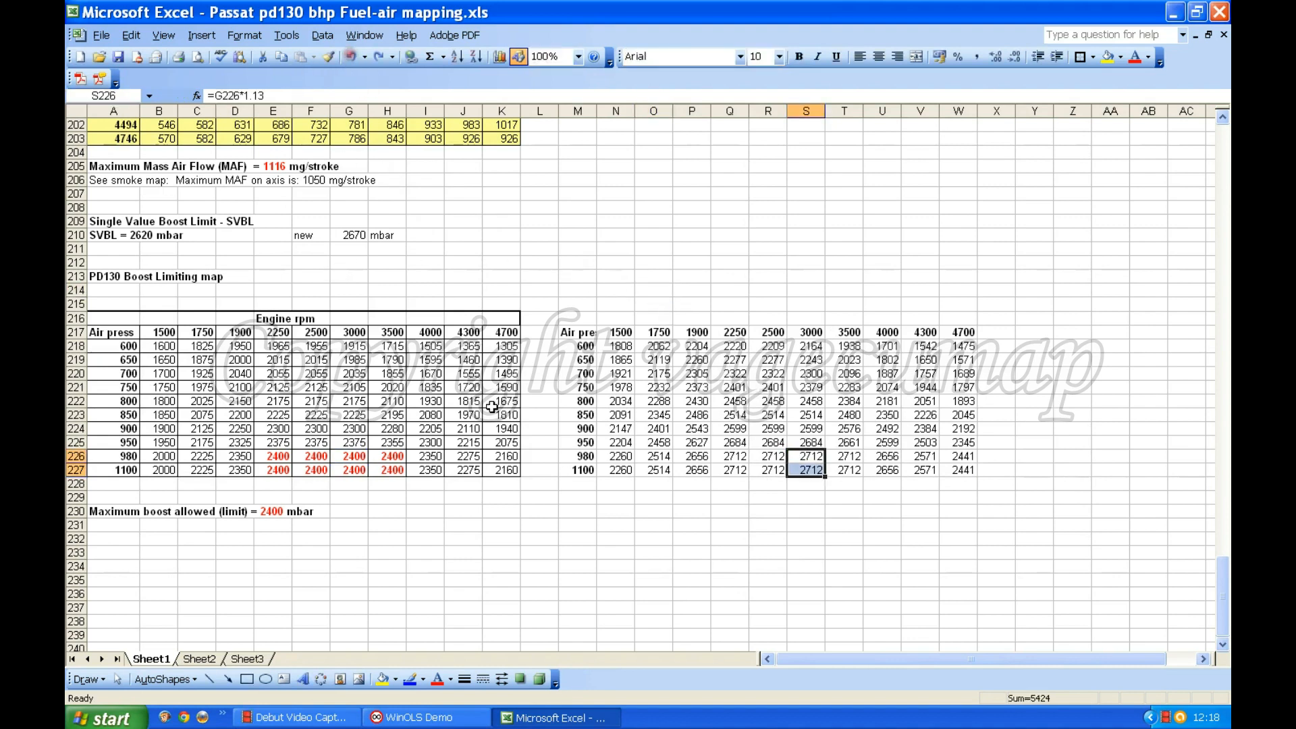
Step: Change the formula in N218 to =B218*1.12 to raise the first boost limit by 12 percent
left_click(622, 347)
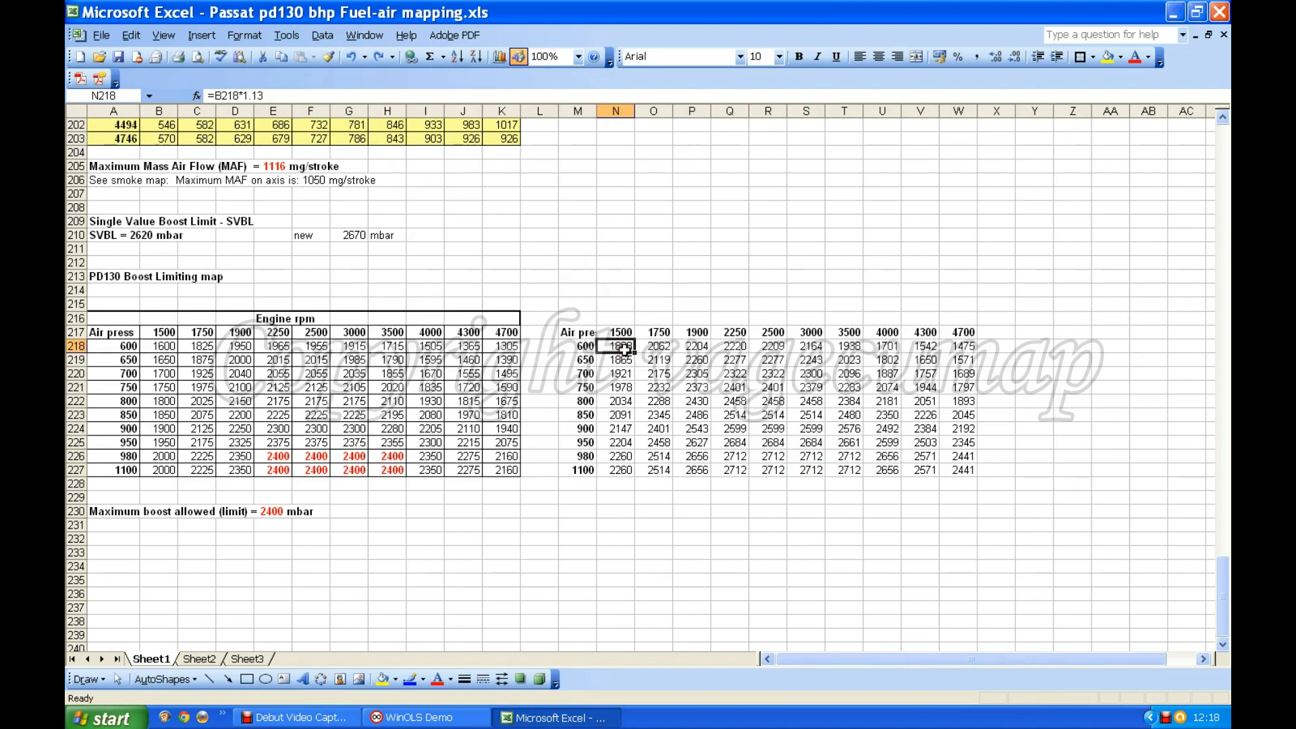
left_click(272, 95)
key("BackSpace")
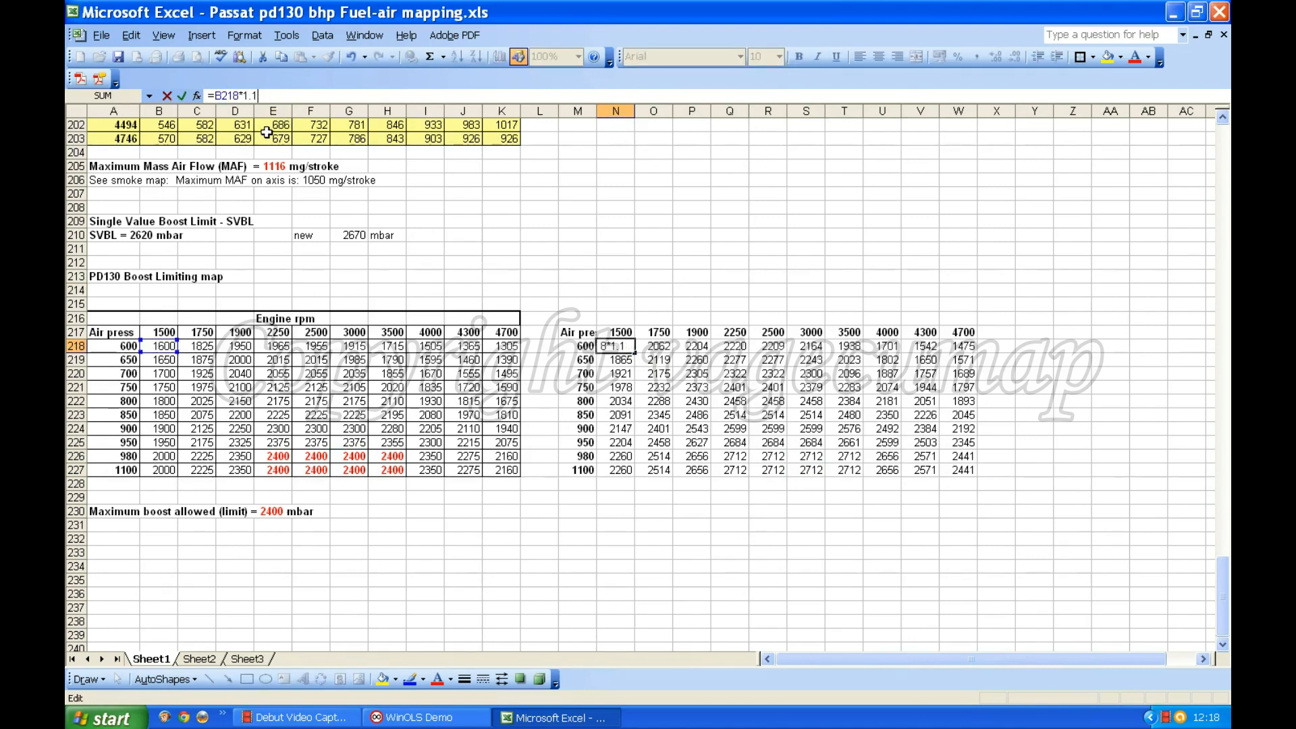
type("2")
key("Return")
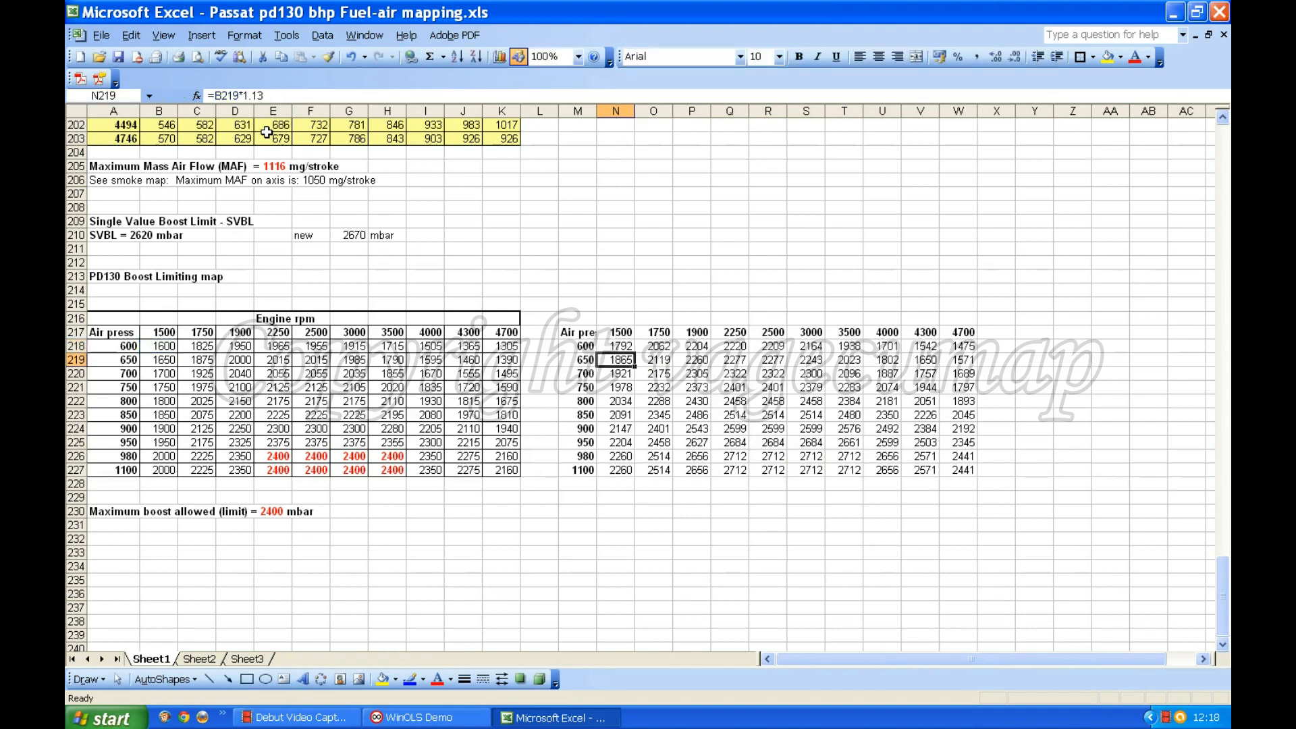
Step: Fill the =B218*1.12 formula from N218 through the whole new boost limiting map, N218:W227
left_click(625, 346)
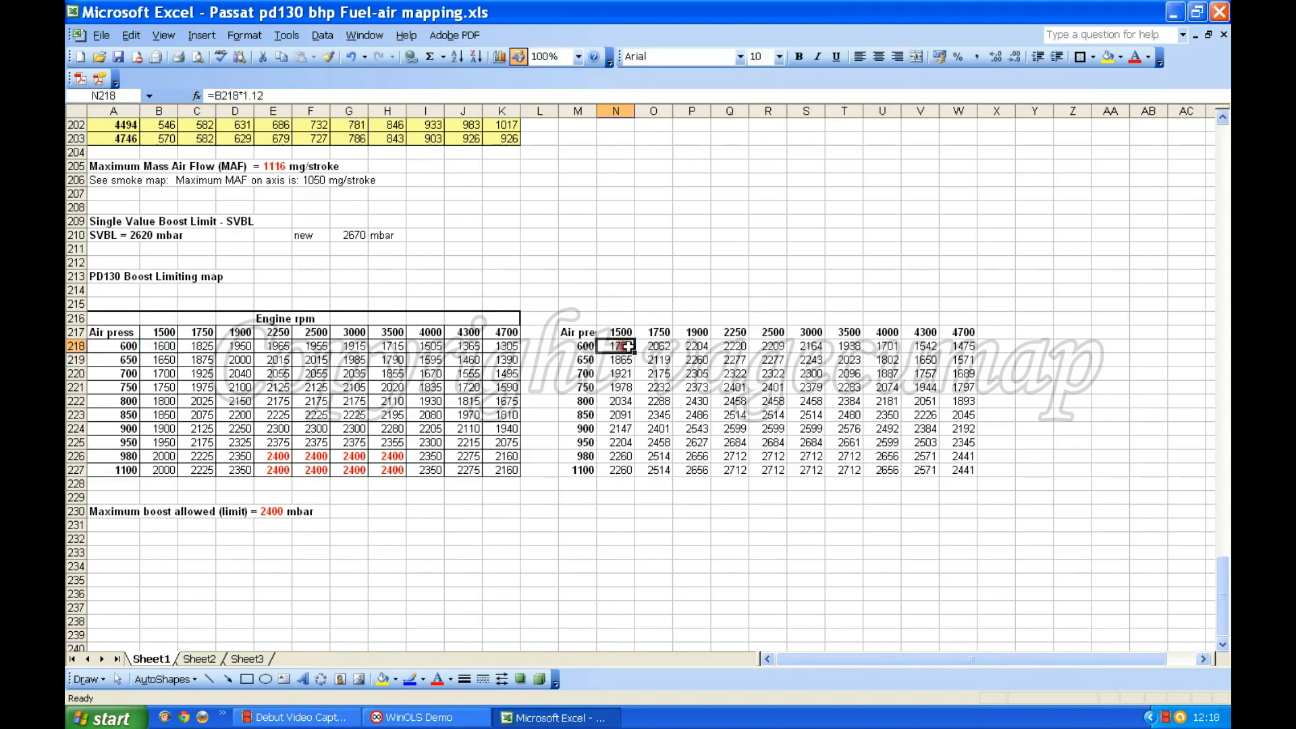
left_click_drag(635, 352, 962, 476)
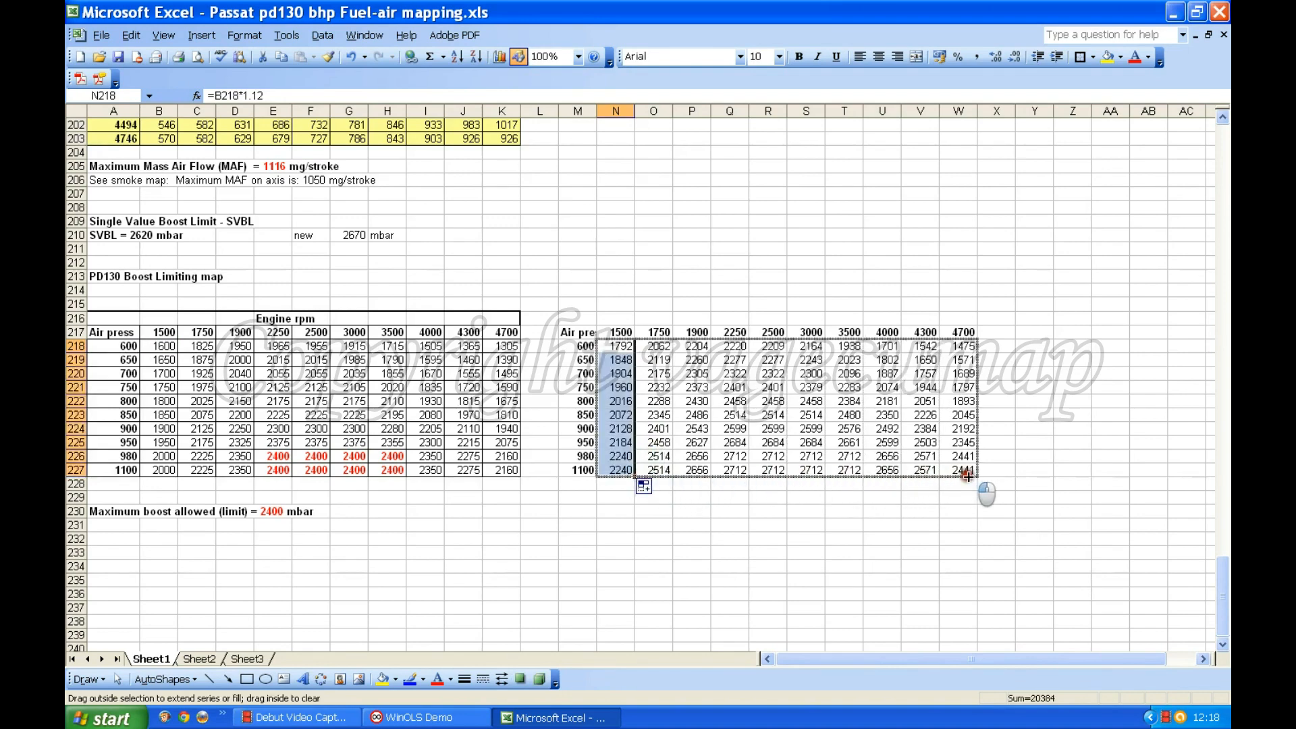
left_click(909, 457)
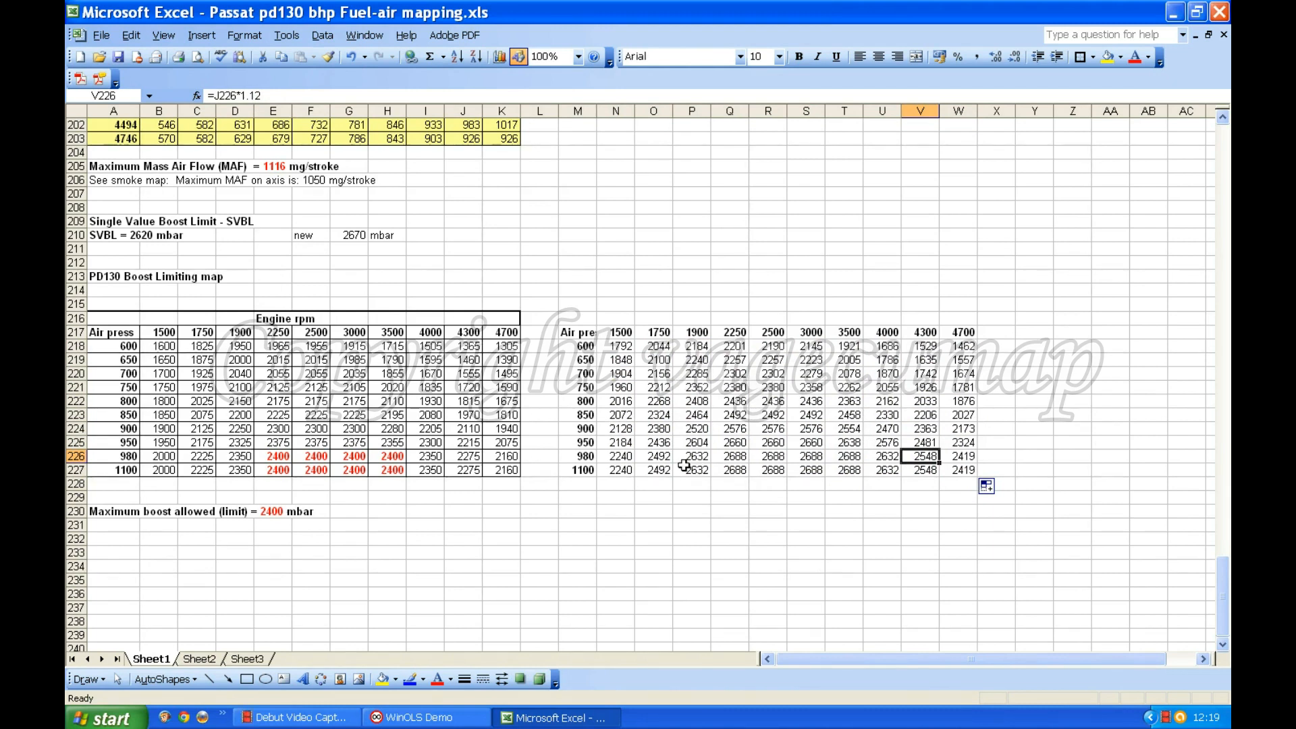
left_click(804, 546)
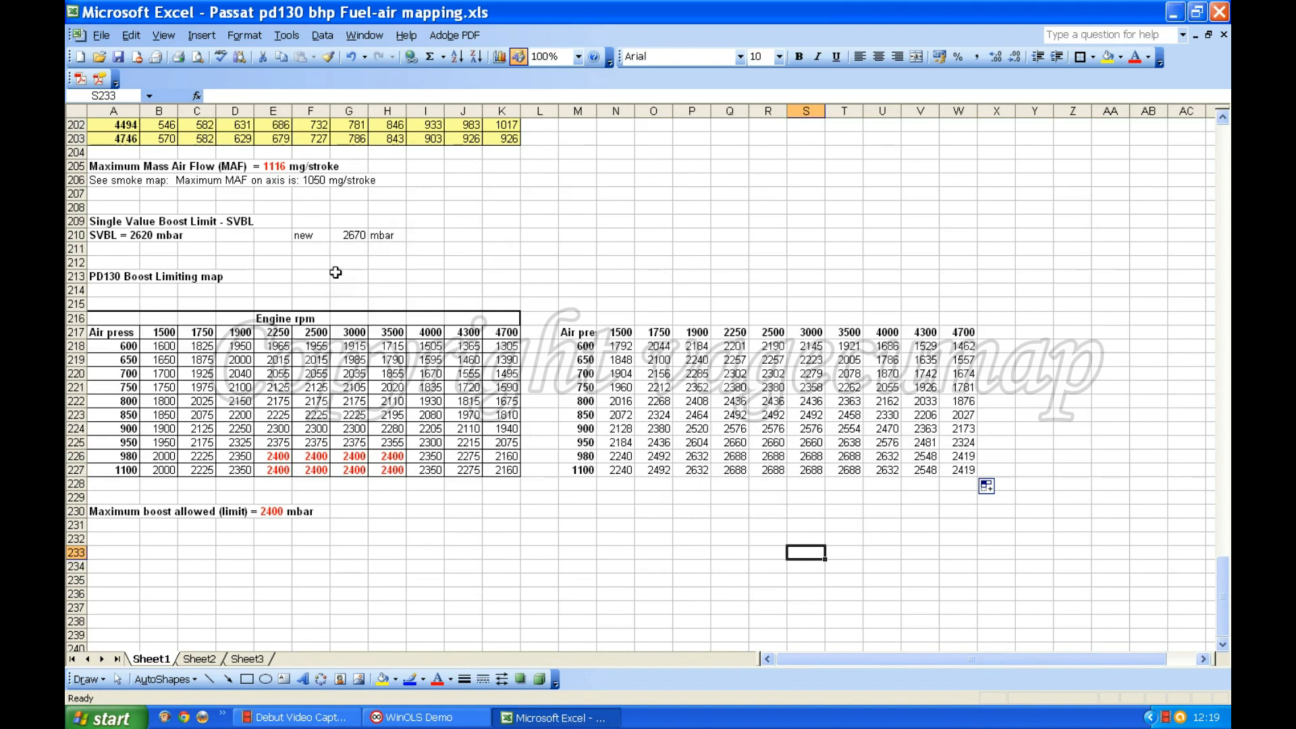
Step: Set the new single value boost limit in G210 to 2700 mbar
left_click(348, 235)
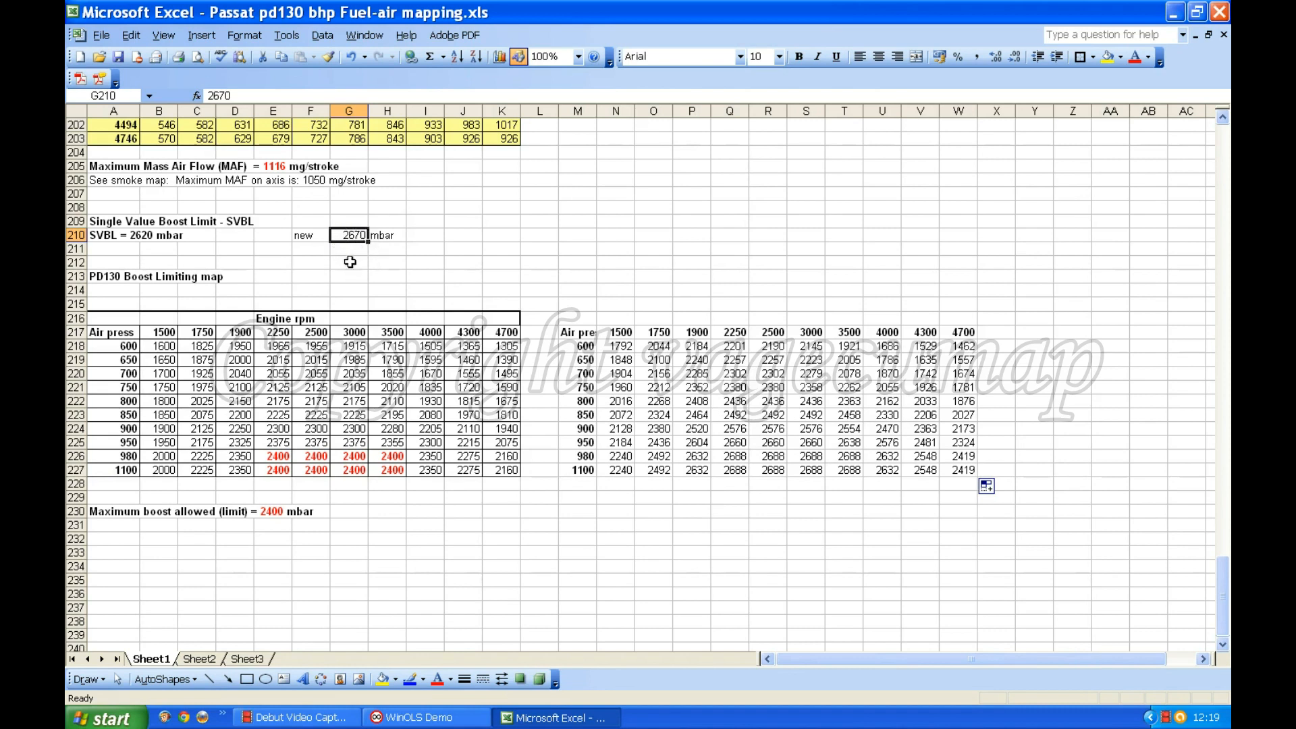
type("2")
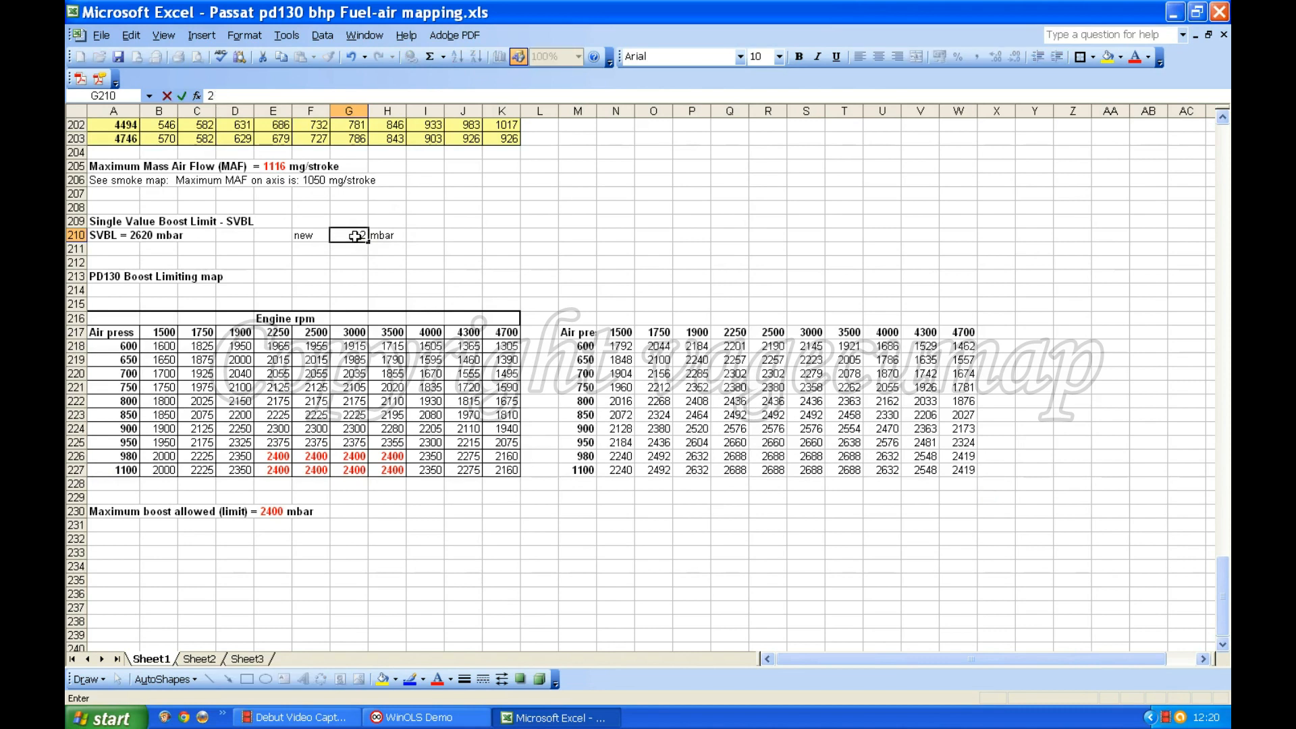
type("700")
left_click(385, 263)
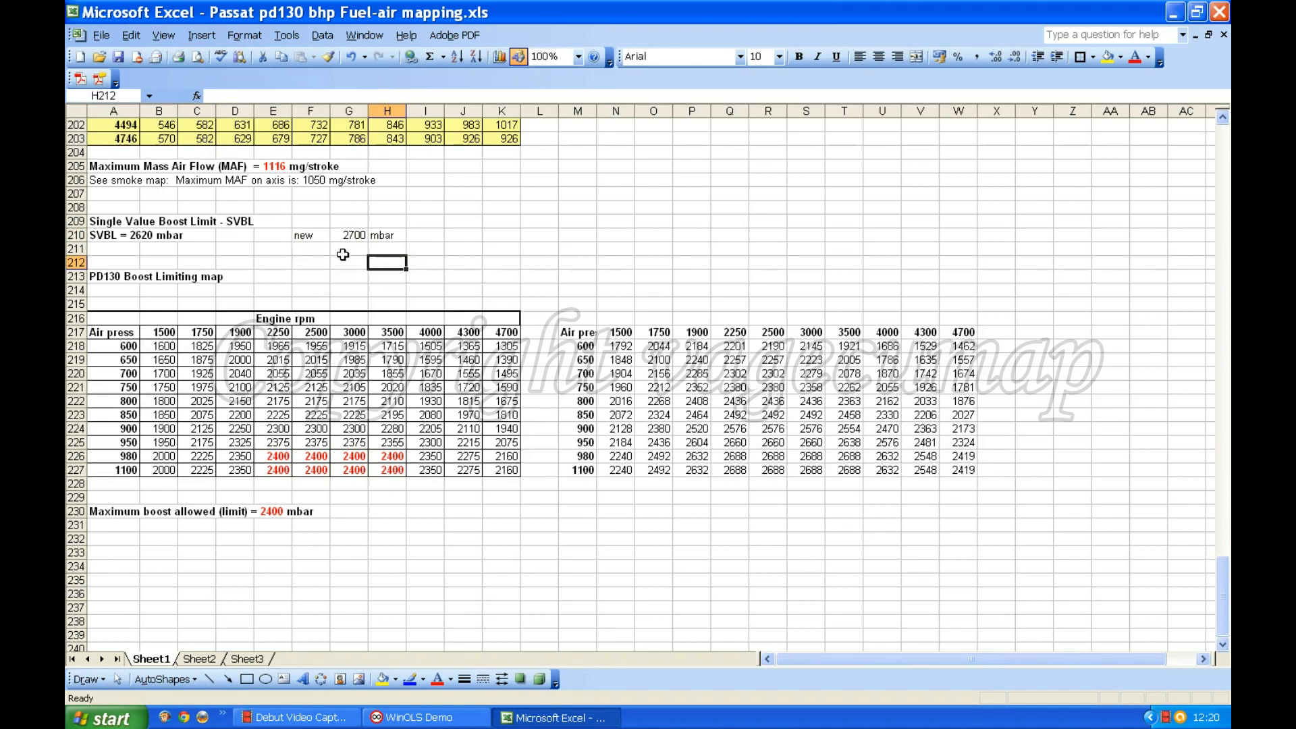
left_click(344, 251)
left_click(316, 248)
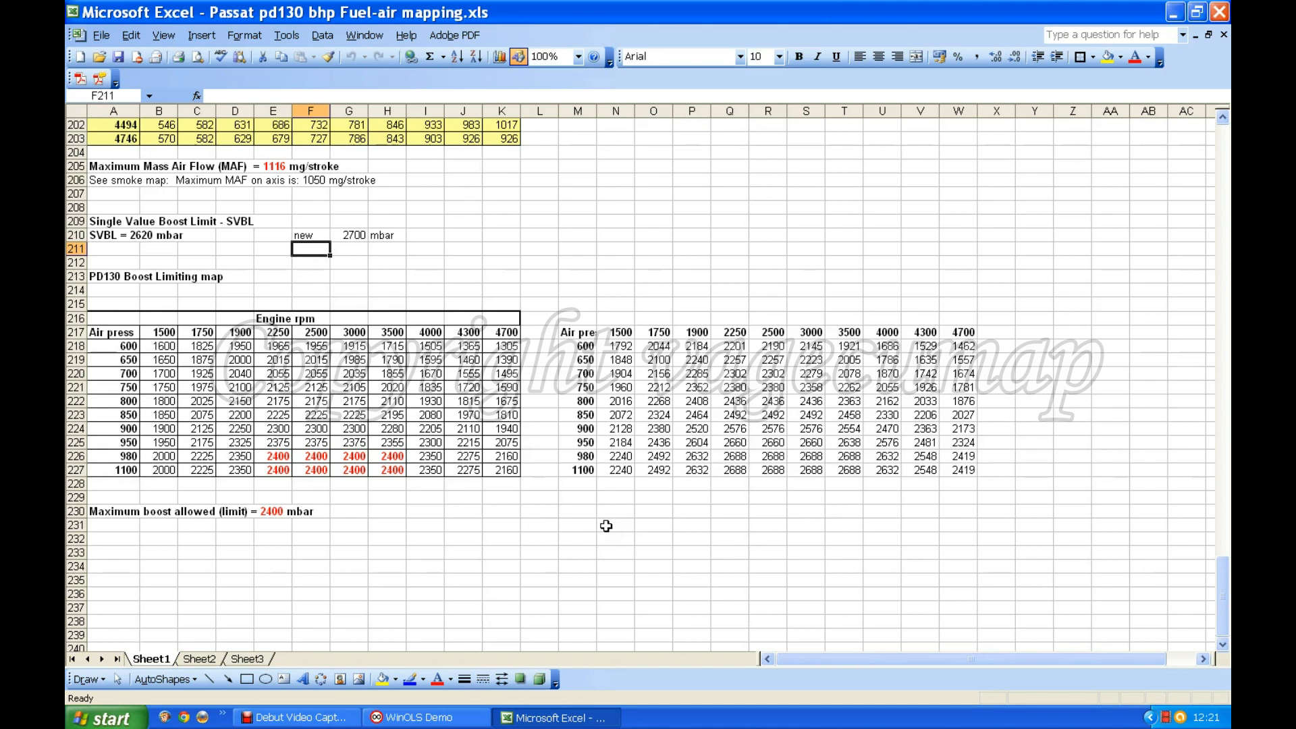
Step: Review the boost, torque and Mass Air Flow injected quantity maps, comparing the original values with the new ones
scroll(606, 525, "up", 18)
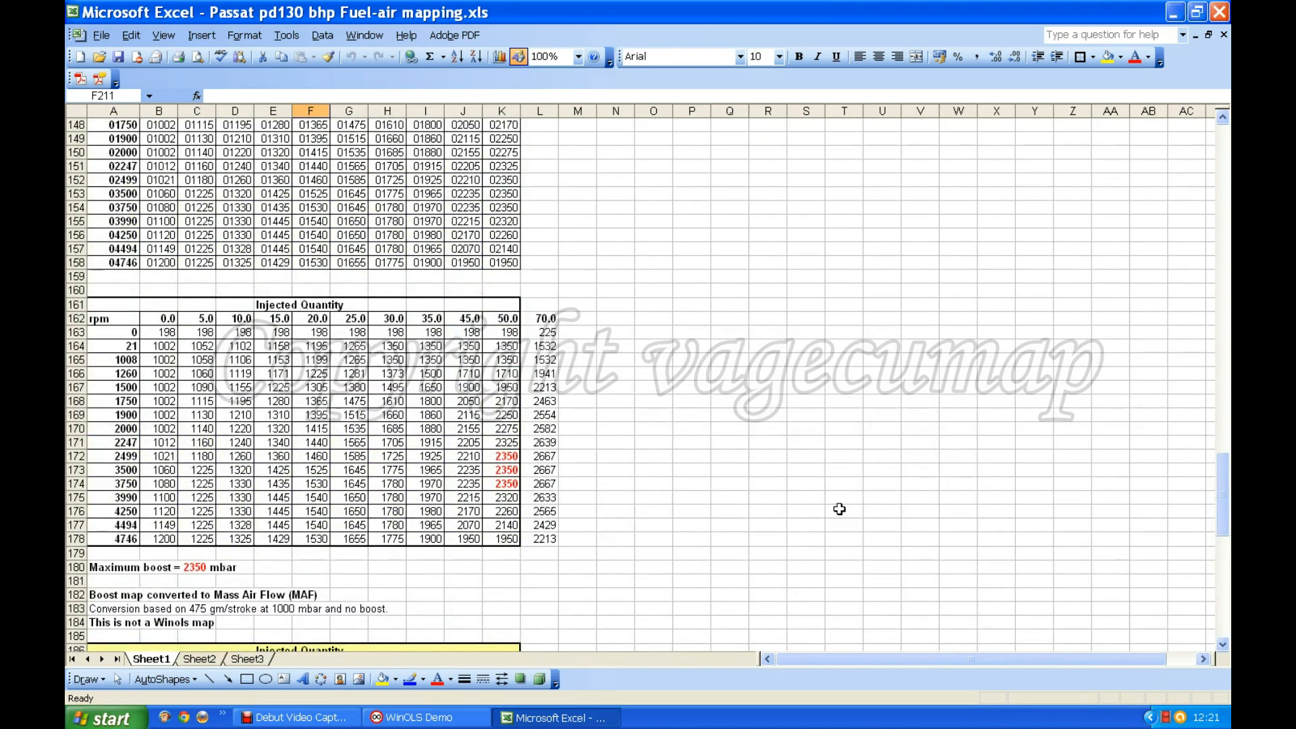
scroll(839, 509, "up", 8)
scroll(839, 500, "down", 13)
scroll(840, 492, "down", 11)
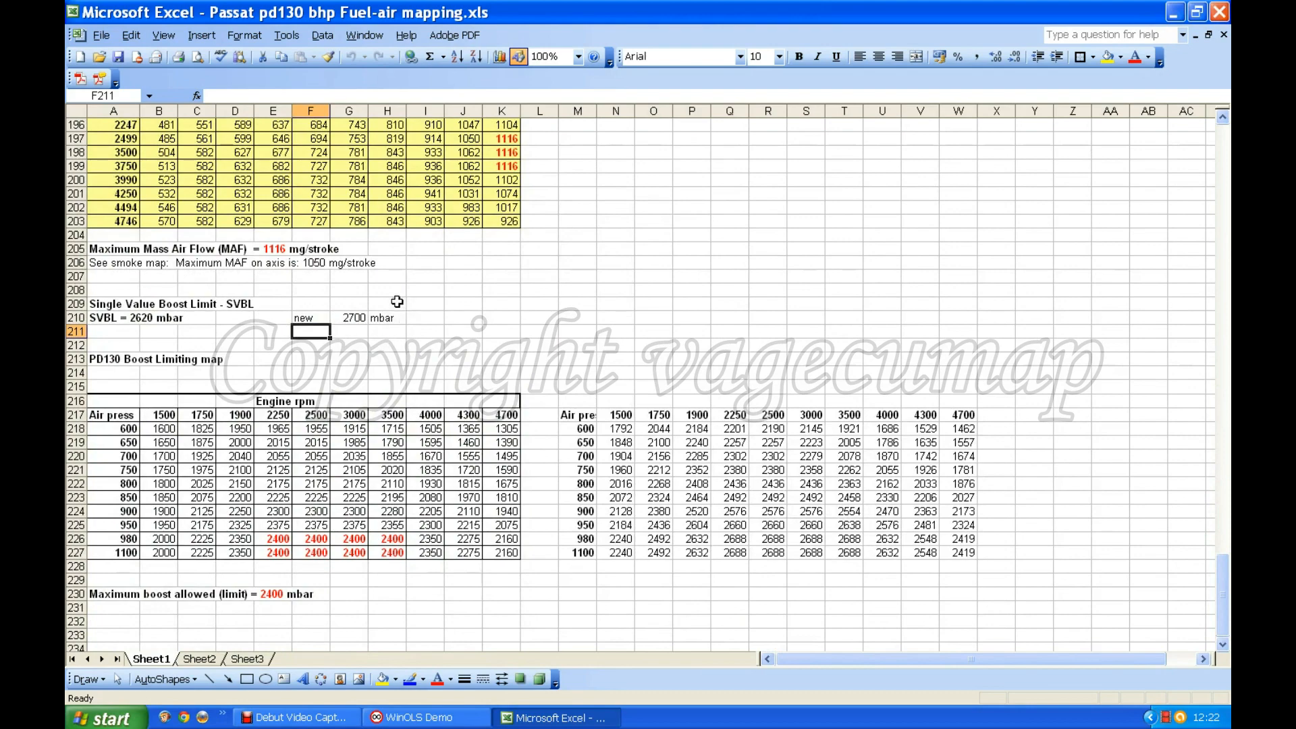
scroll(403, 317, "up", 9)
scroll(418, 336, "up", 6)
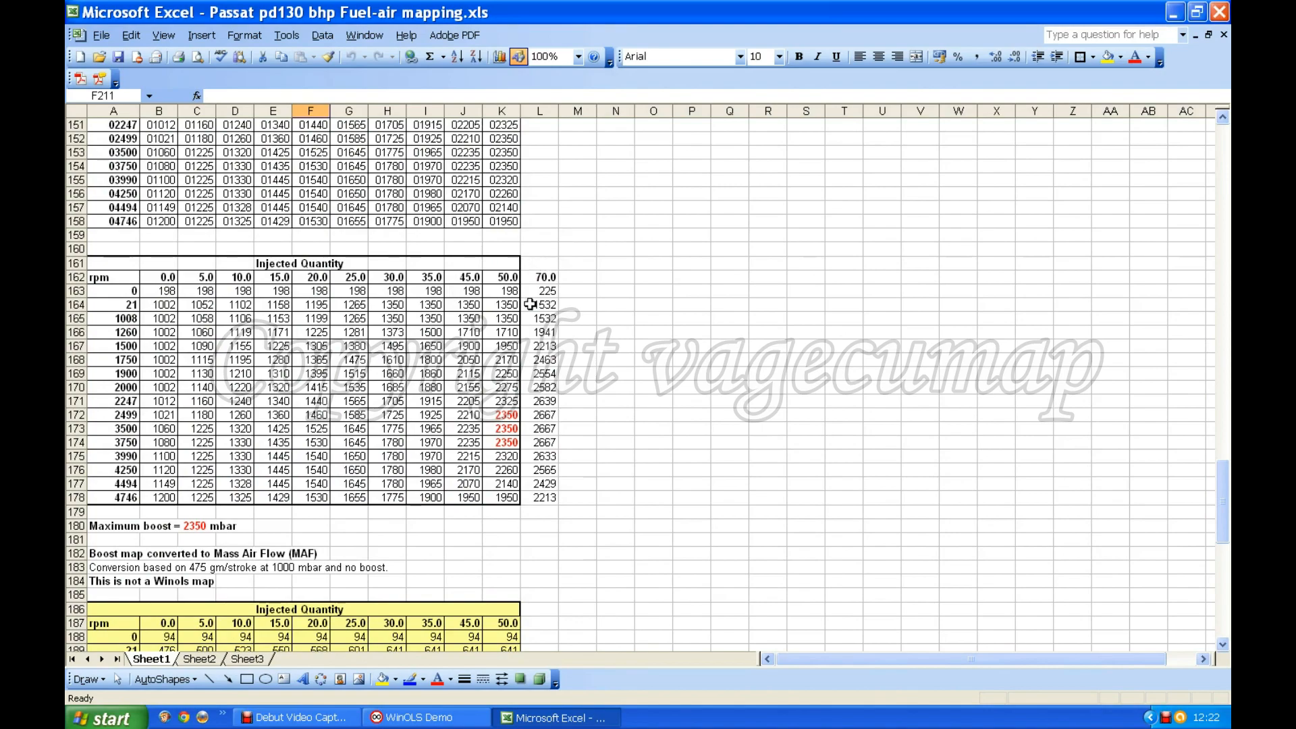
scroll(351, 426, "up", 13)
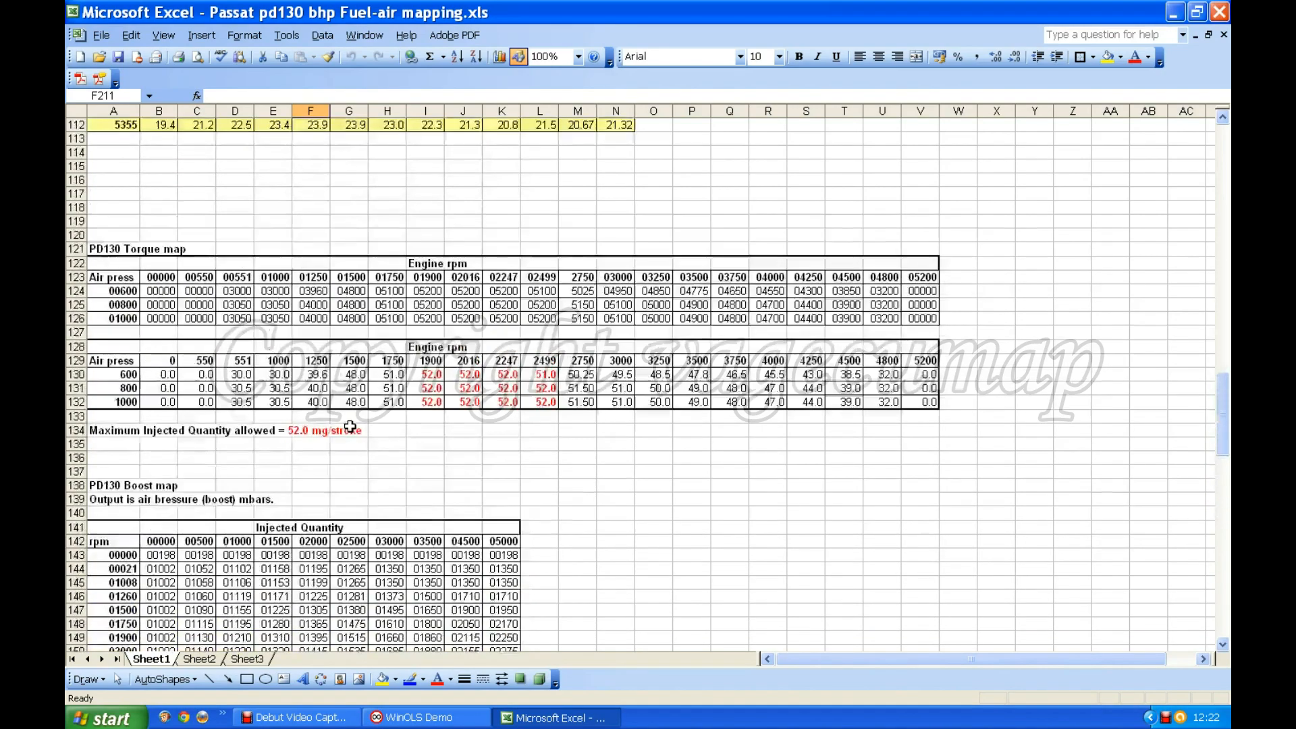
scroll(350, 426, "up", 18)
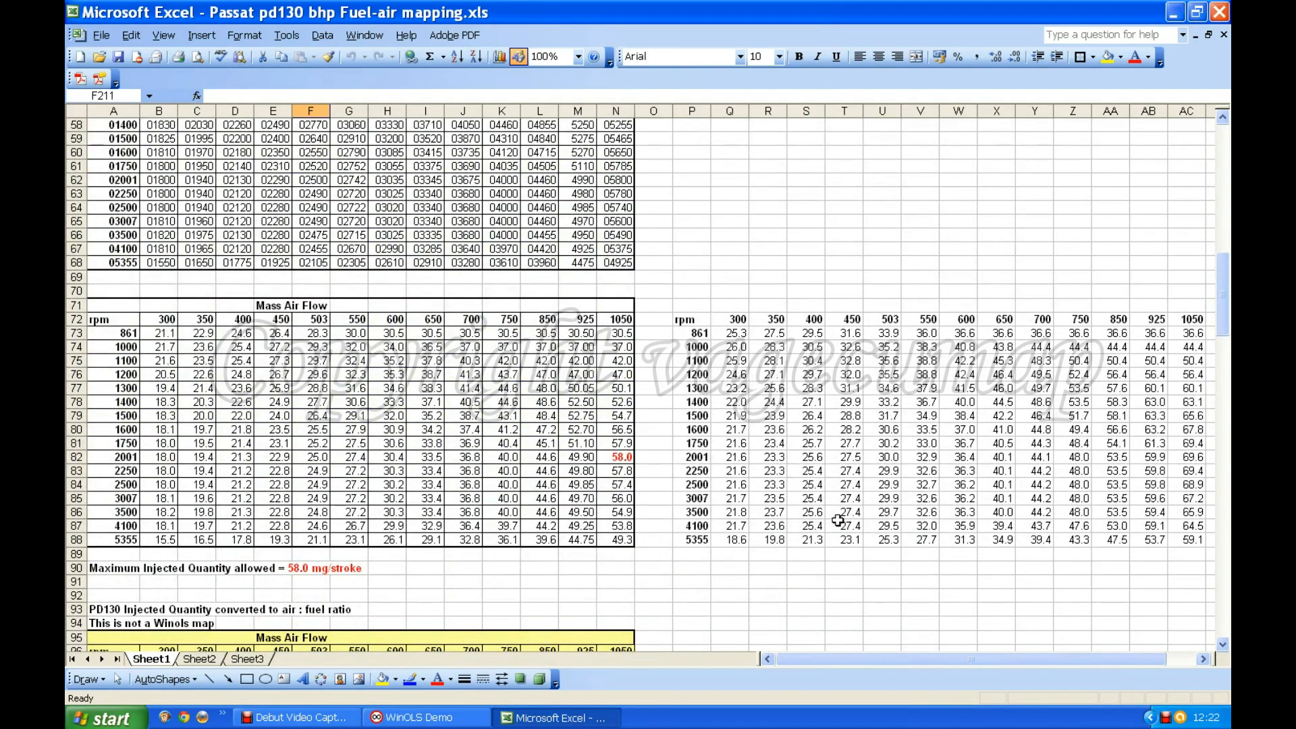
scroll(854, 417, "down", 1)
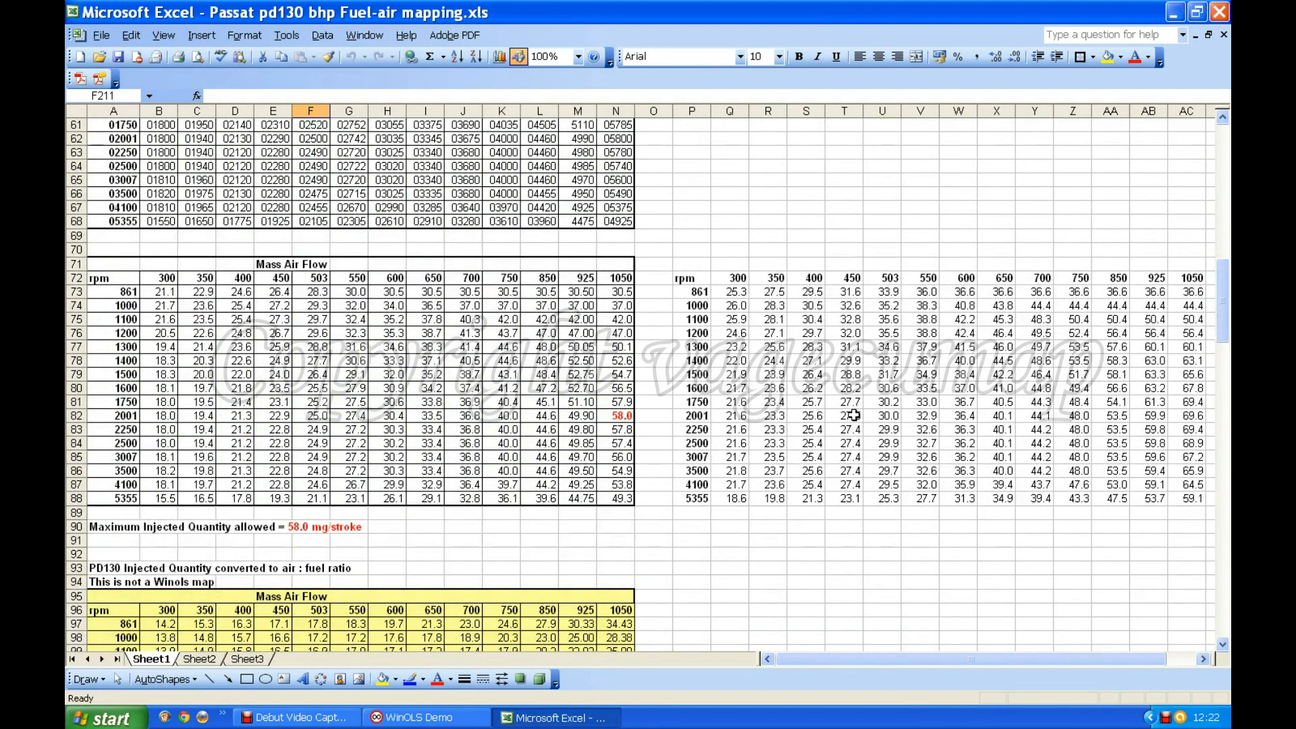